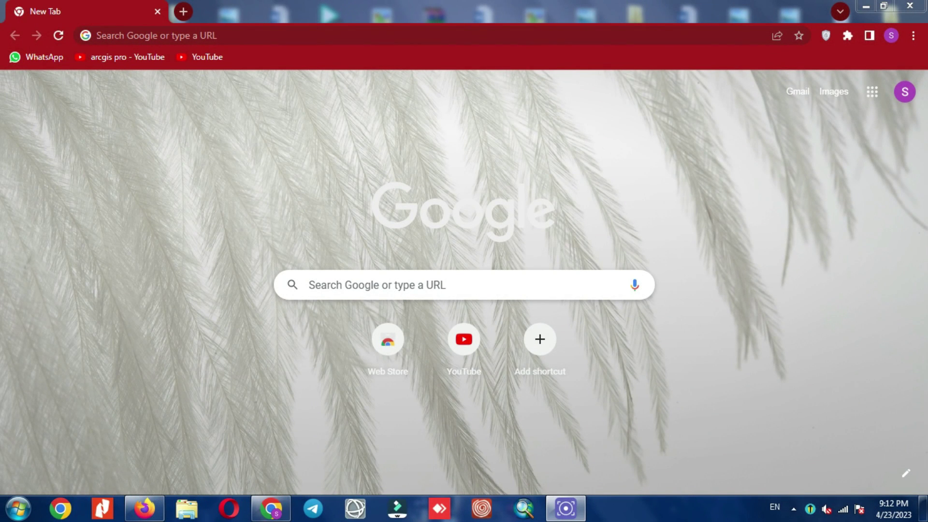
# - Search the web for "copernicus open access hub"
pyautogui.click(242, 35)
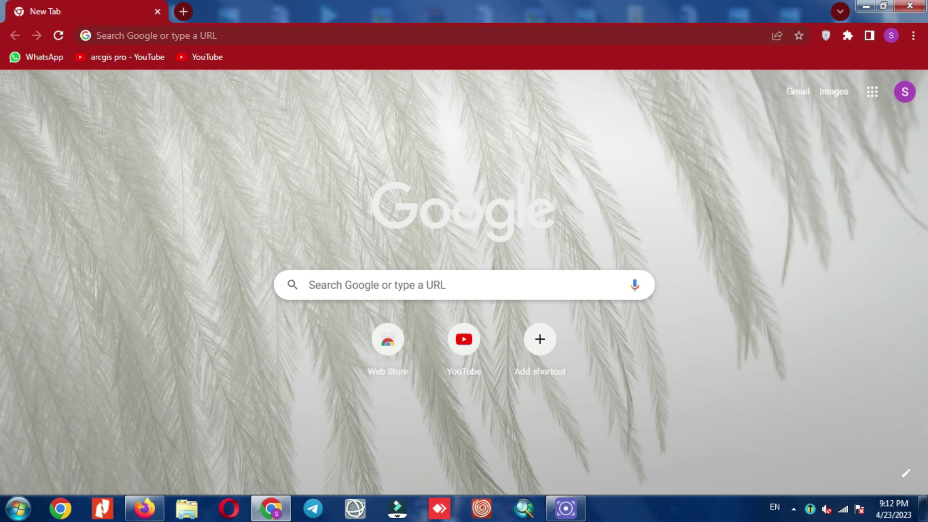
pyautogui.write('copernicus open access hub')
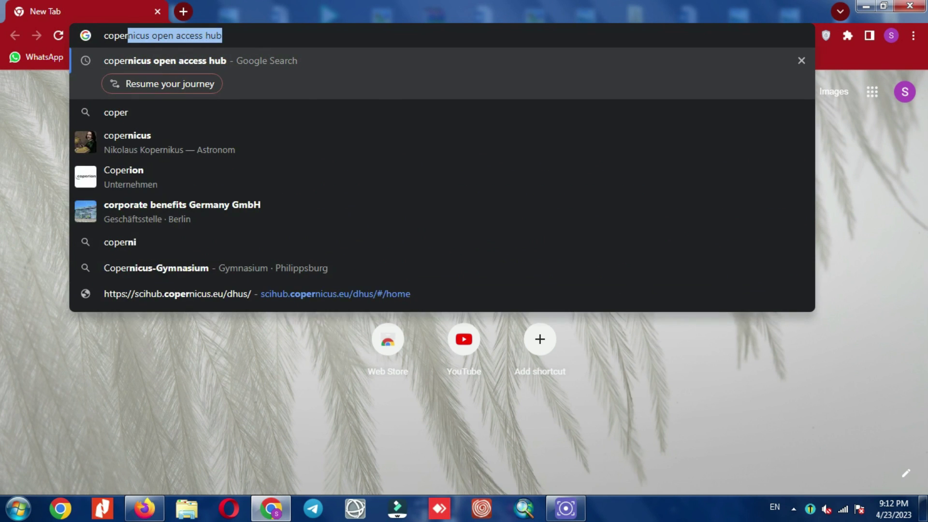
pyautogui.press('Right')
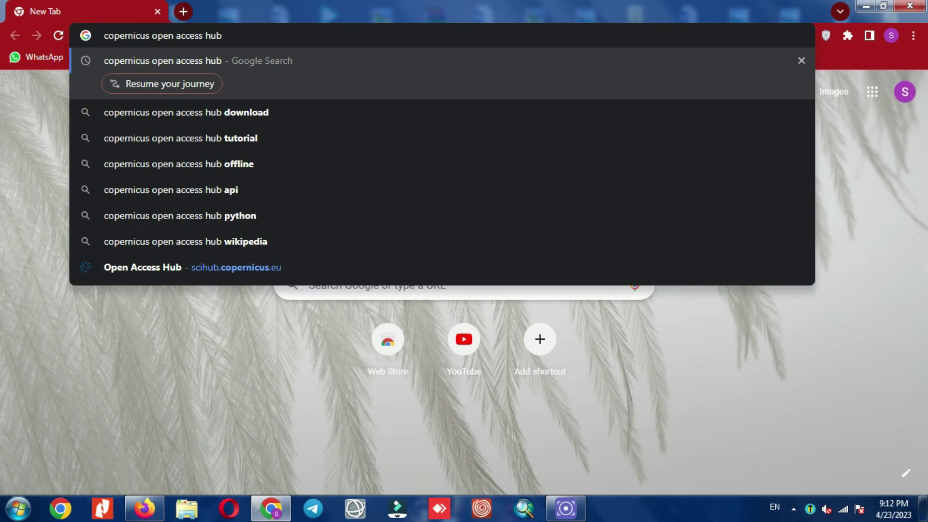
pyautogui.press('Return')
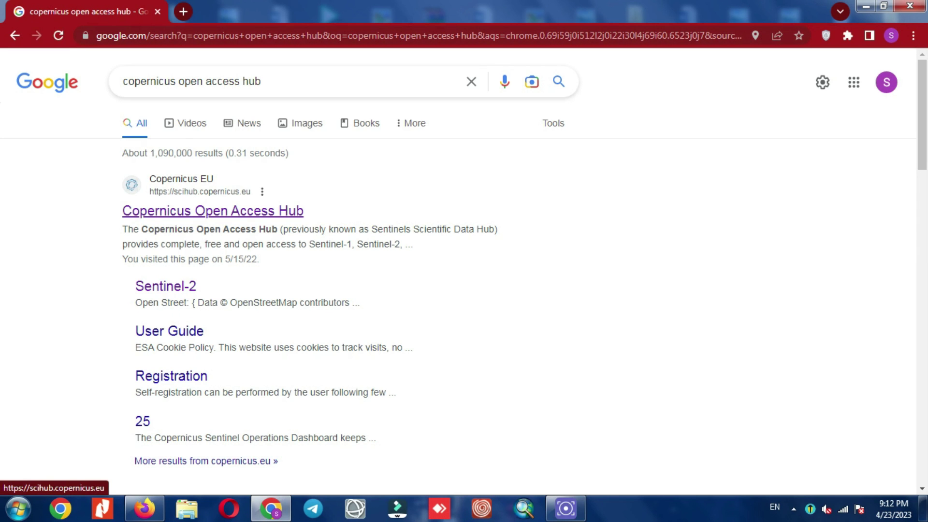
# - Open the Copernicus Open Access Hub site from the search results and enter its Open Hub map interface
pyautogui.click(213, 210)
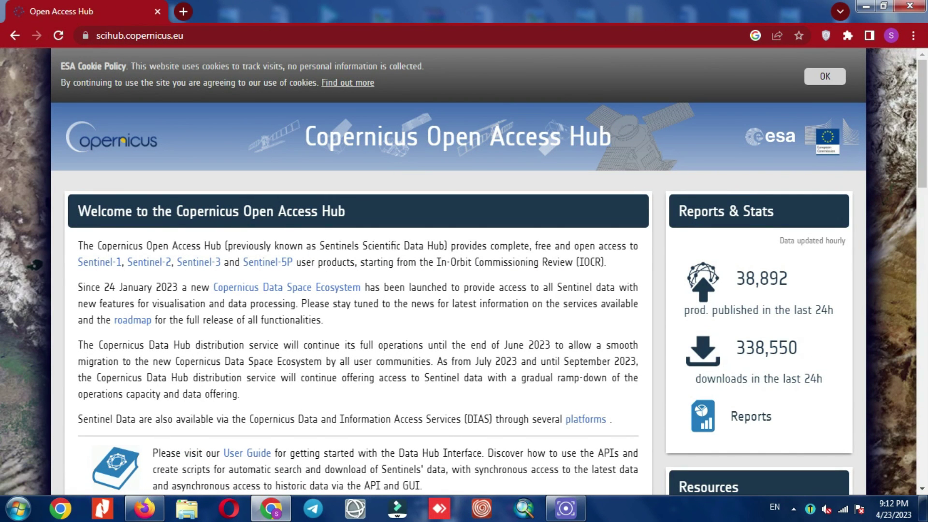
pyautogui.scroll(-5, 435, 240)
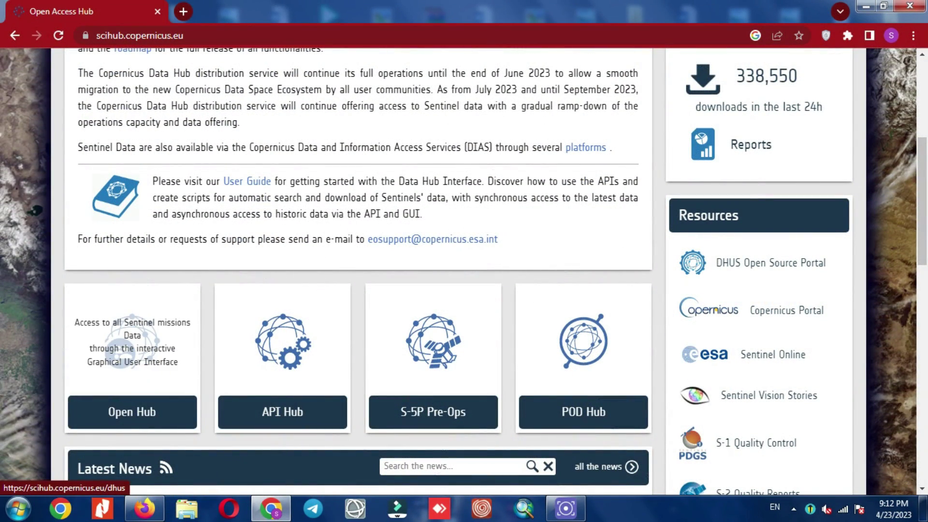
pyautogui.click(132, 412)
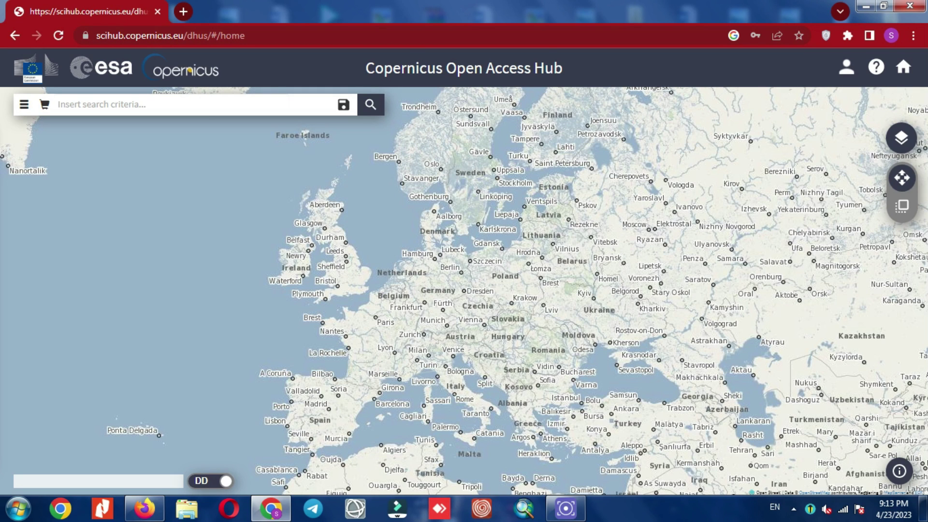
# - Log out of the current account and look over the registration form for a new account
pyautogui.click(846, 67)
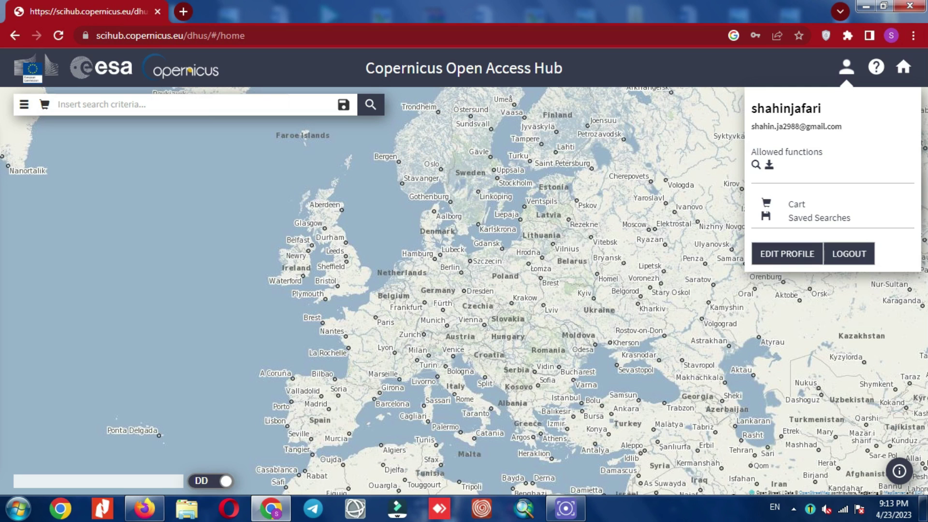
pyautogui.click(849, 254)
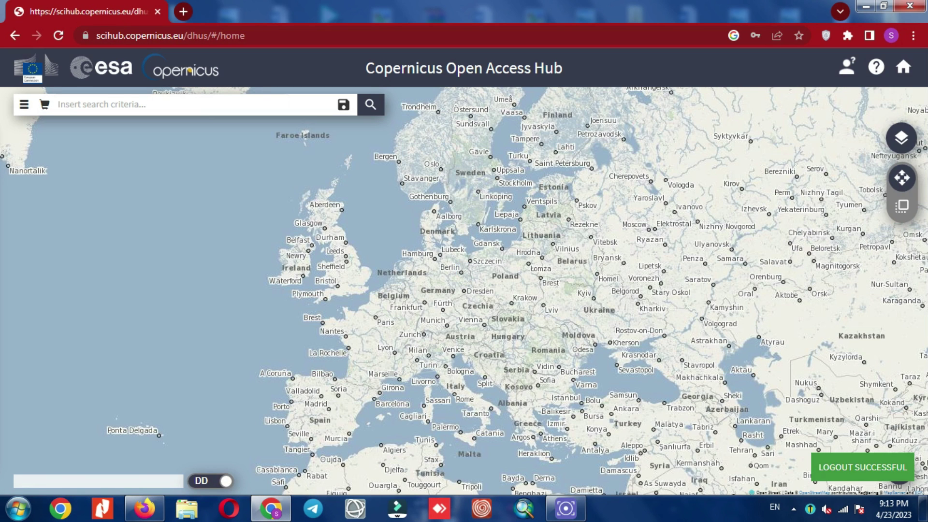
pyautogui.click(847, 67)
pyautogui.click(764, 271)
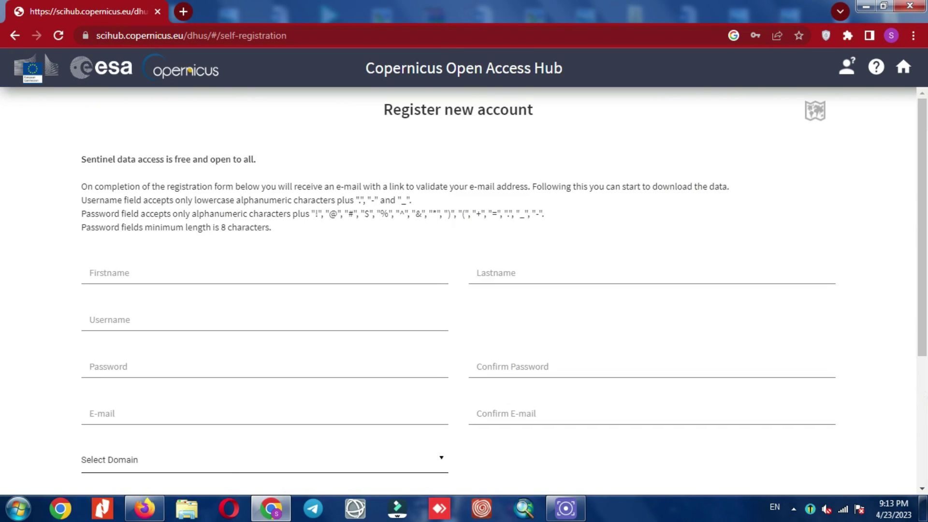
pyautogui.scroll(-4, 464, 290)
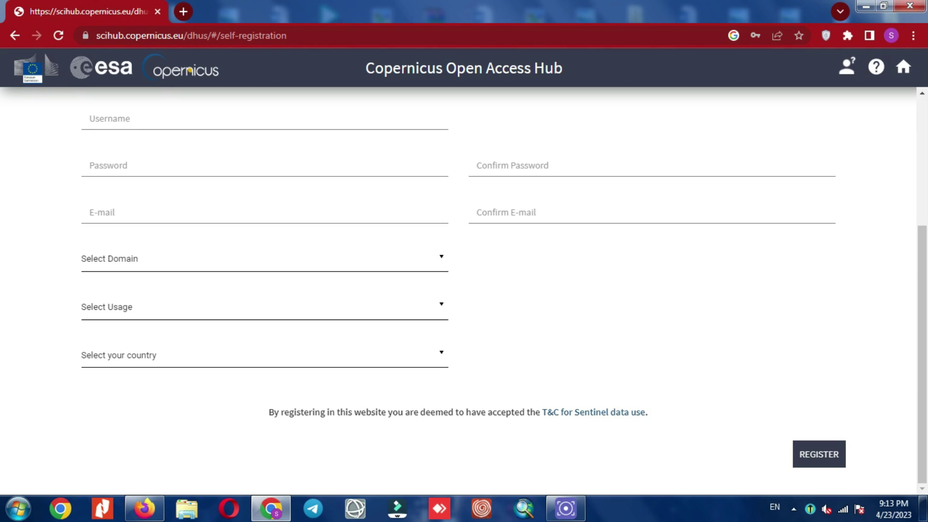
pyautogui.scroll(4, 464, 290)
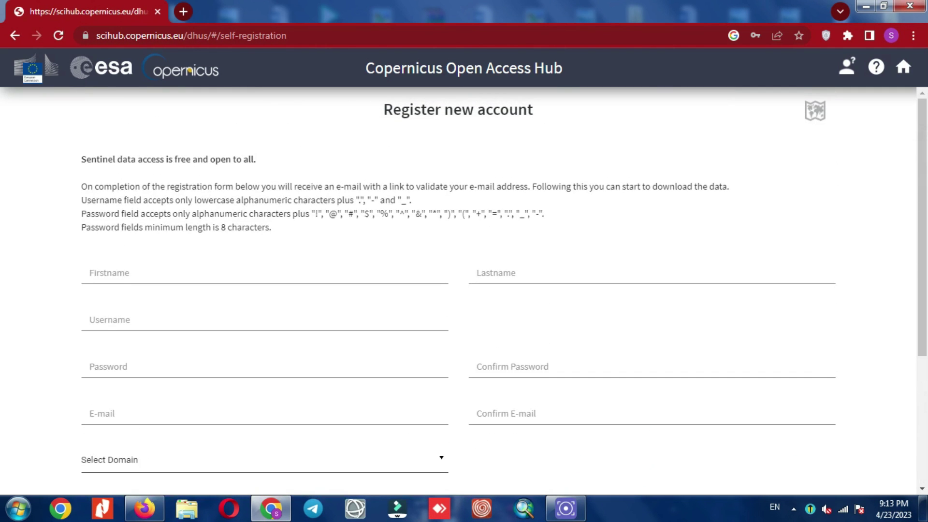
# - Return from the registration form to the map and log in with the saved account credentials
pyautogui.click(15, 35)
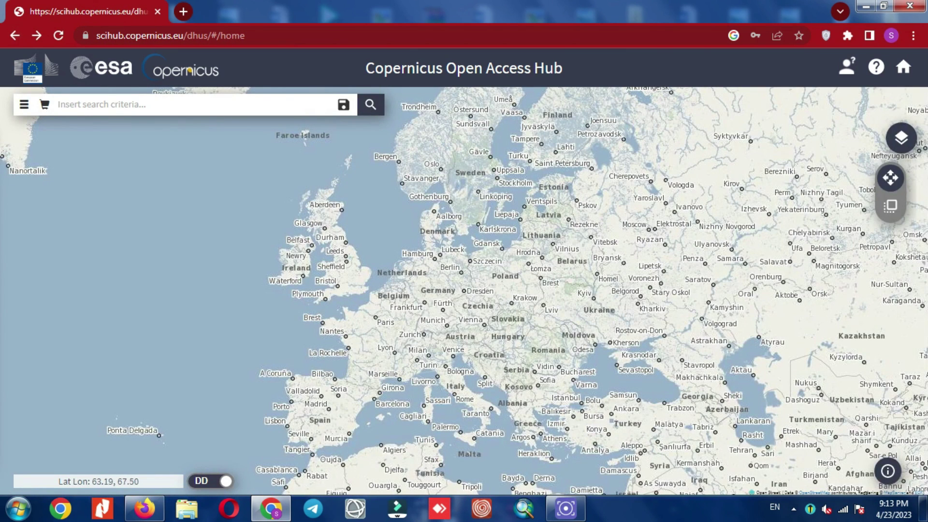
pyautogui.click(847, 66)
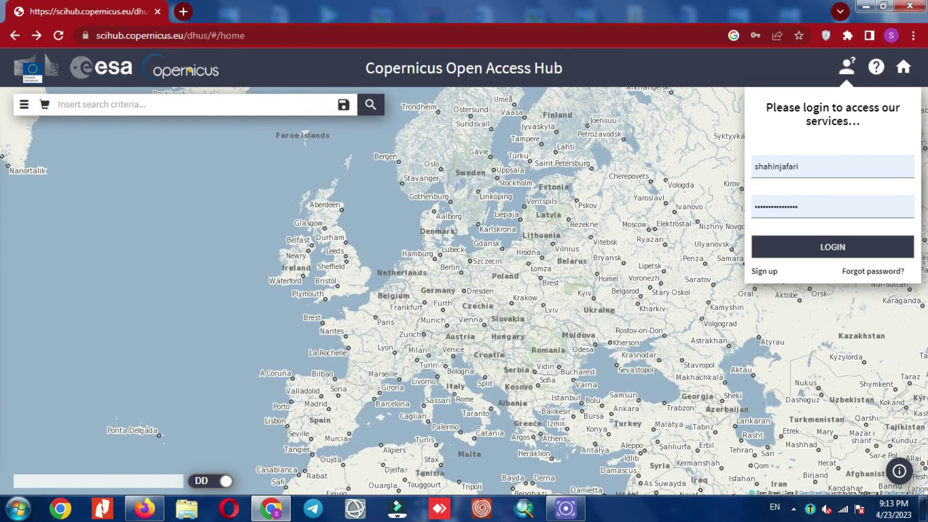
pyautogui.click(833, 247)
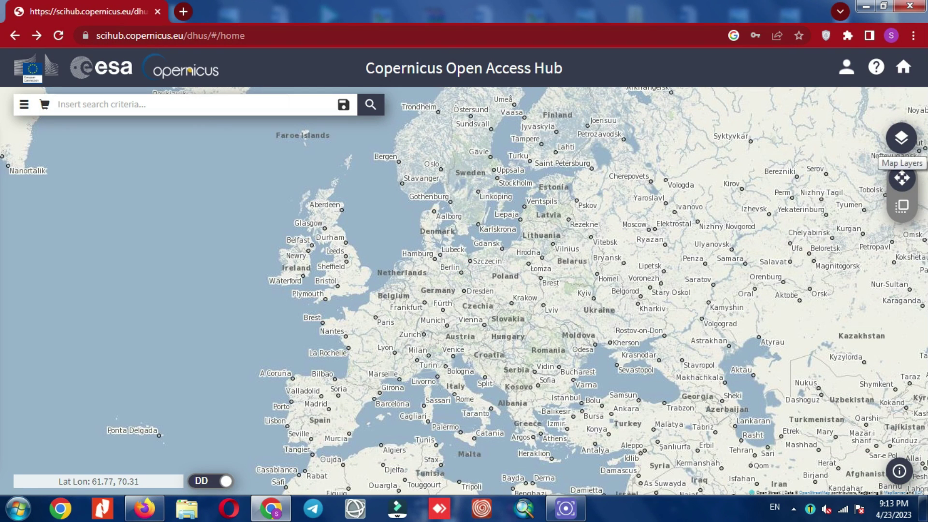
# - Try the Terrain + Overlay base map and switch the map to the satellite imagery layer
pyautogui.click(902, 139)
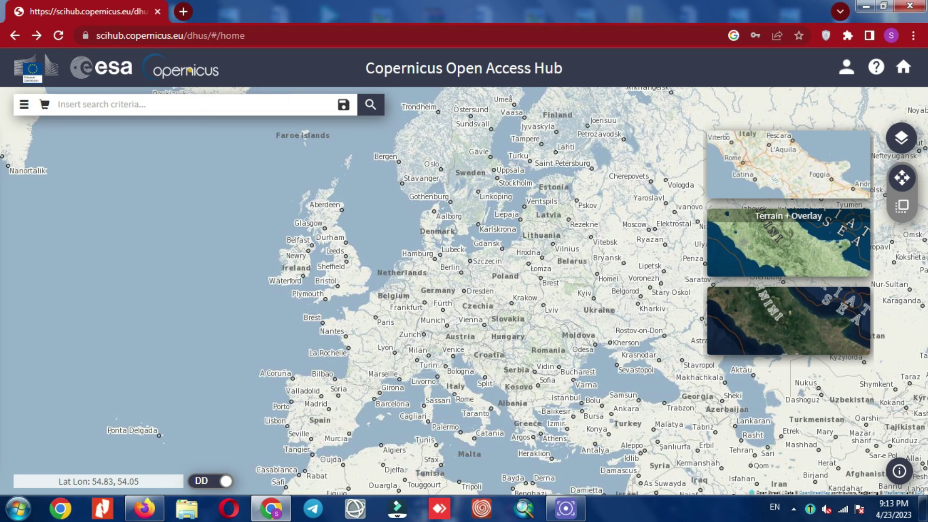
pyautogui.click(789, 242)
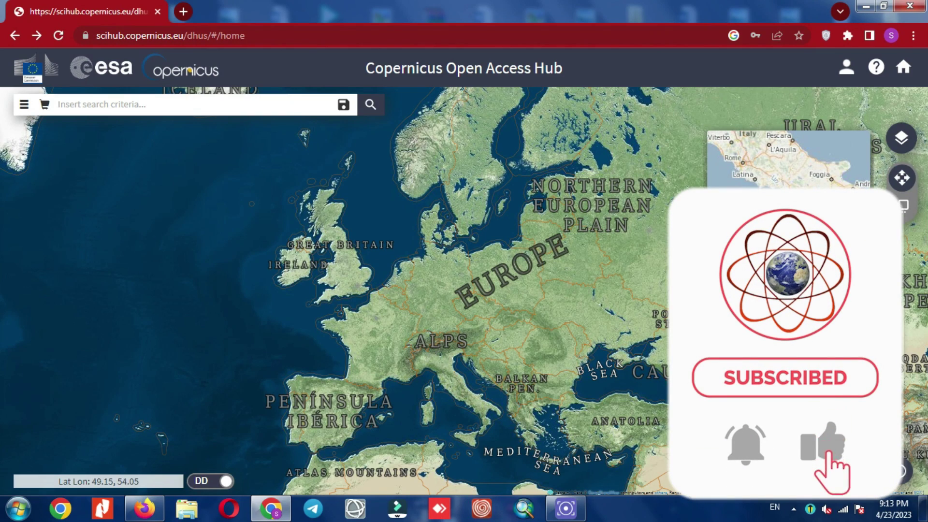
pyautogui.click(778, 311)
# - Draw a rectangular search area over the city of Isfahan in Iran
pyautogui.moveTo(637, 363); pyautogui.dragTo(516, 220)
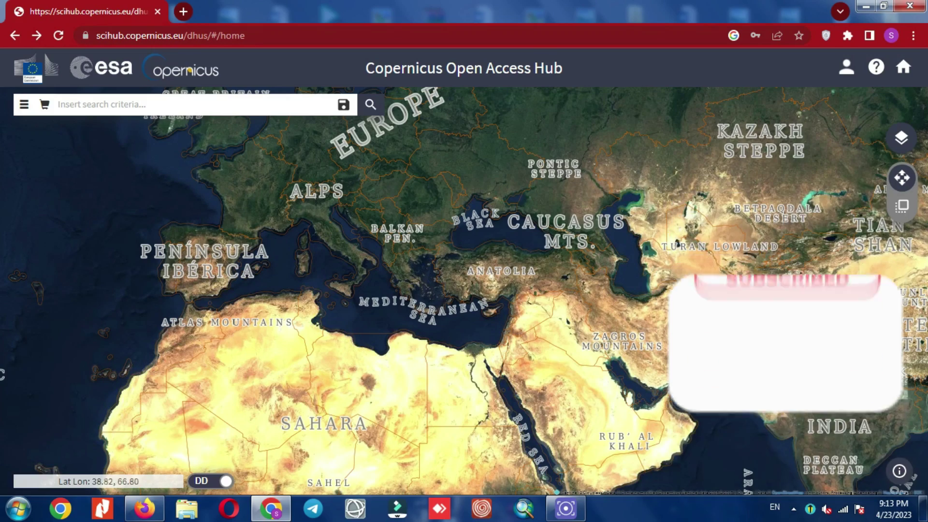
pyautogui.scroll(4, 664, 356)
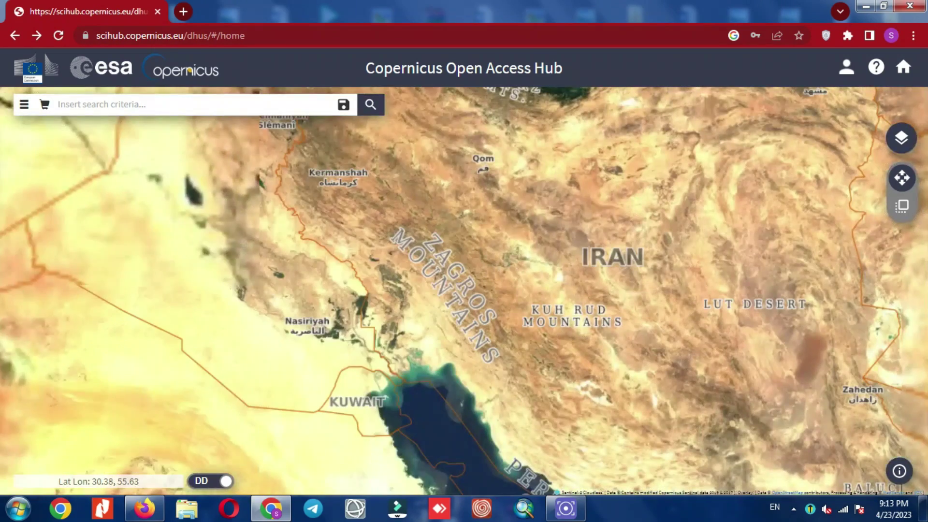
pyautogui.scroll(2, 511, 219)
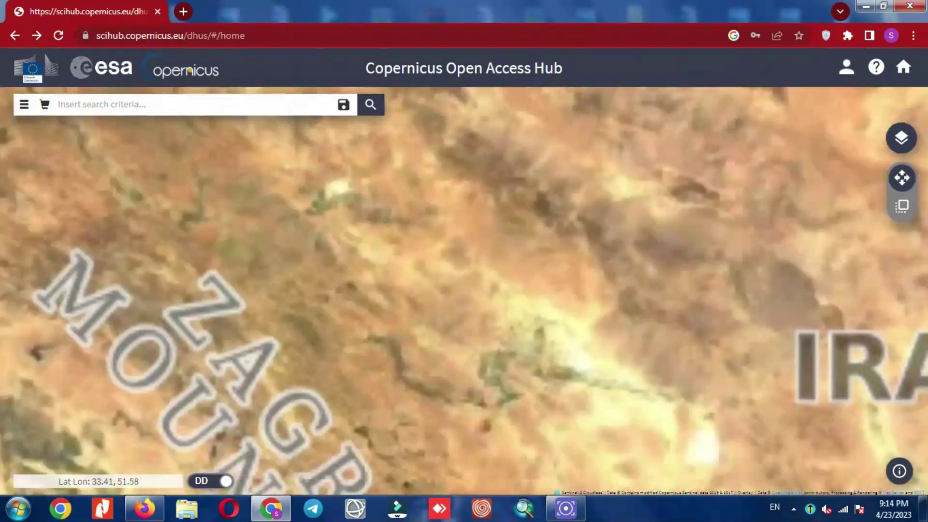
pyautogui.scroll(2, 526, 373)
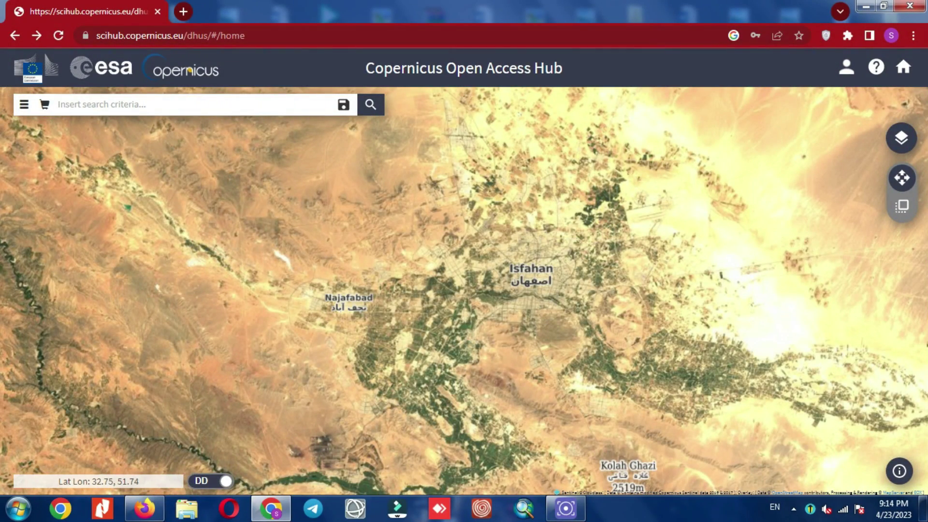
pyautogui.moveTo(576, 218); pyautogui.dragTo(503, 315)
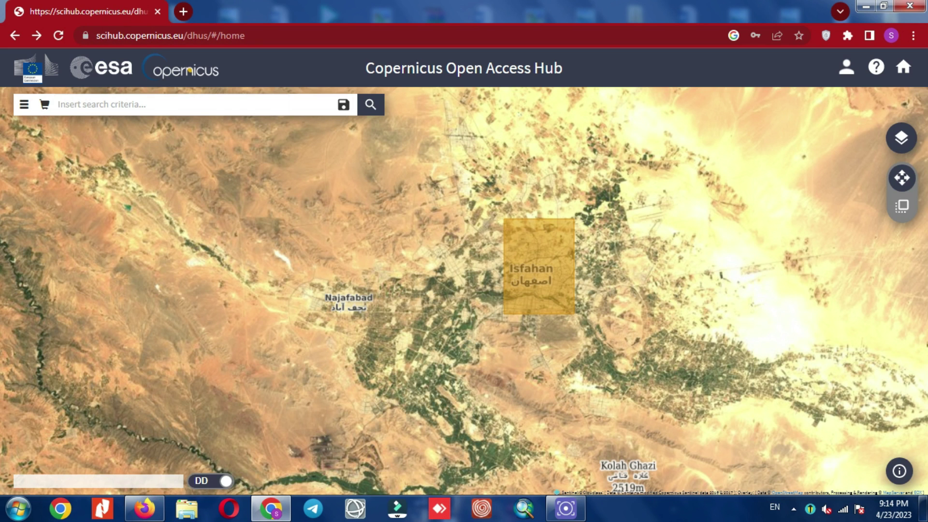
# - Set the advanced search's ingestion period from 2022/04/01 to 2023/04/23
pyautogui.click(24, 104)
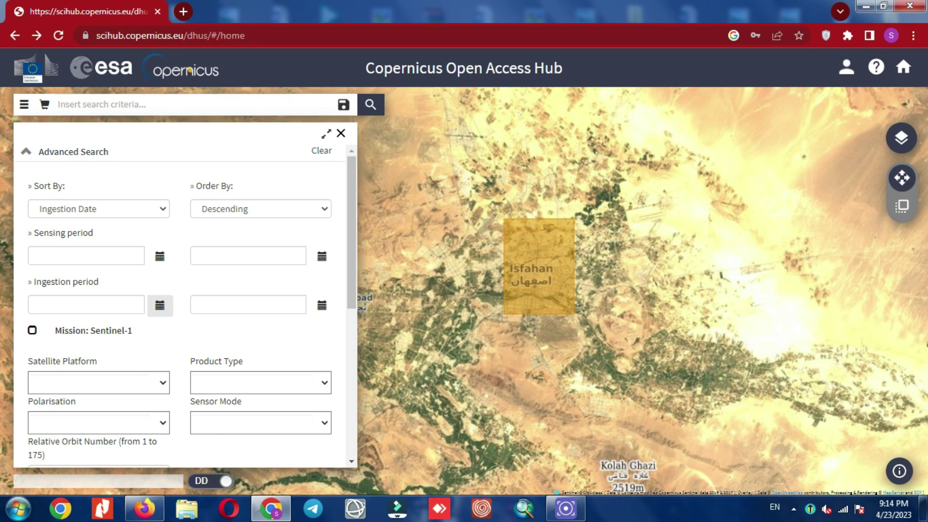
pyautogui.click(160, 306)
pyautogui.click(117, 329)
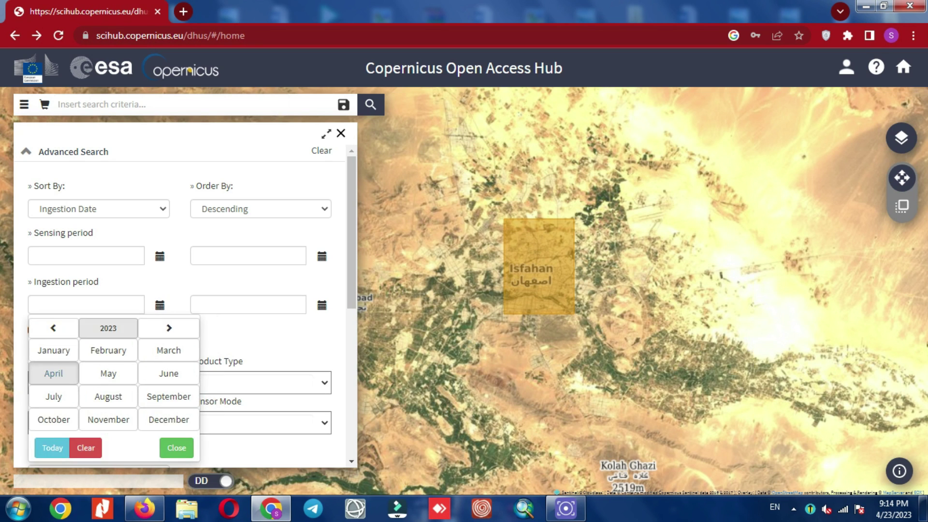
pyautogui.click(53, 328)
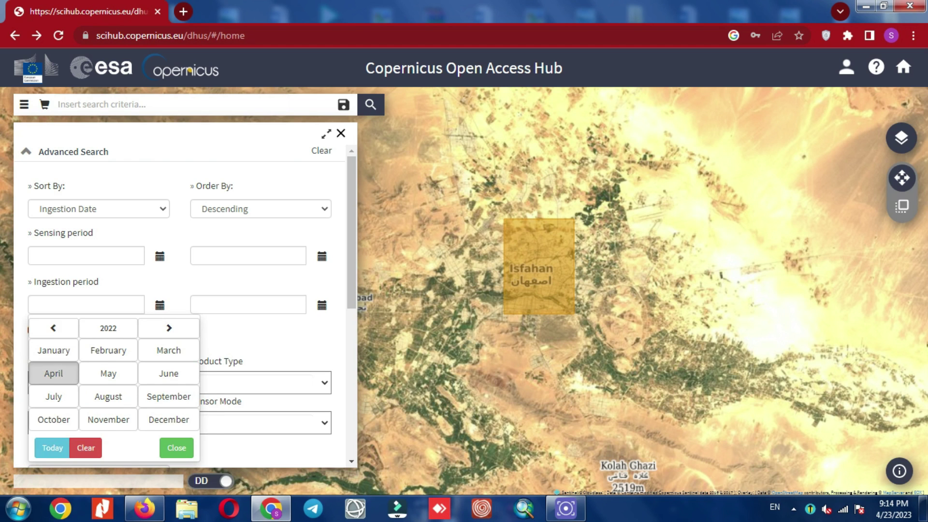
pyautogui.click(54, 374)
pyautogui.click(63, 363)
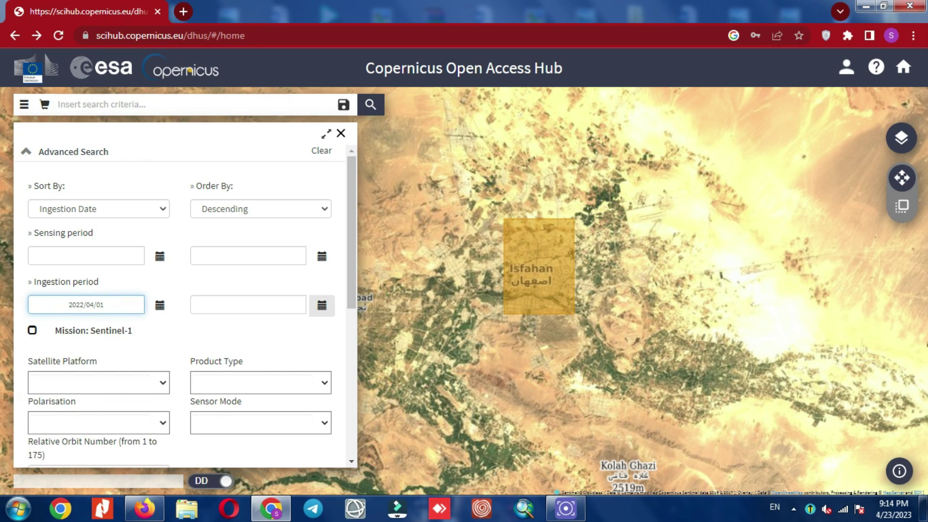
pyautogui.click(322, 306)
pyautogui.click(179, 409)
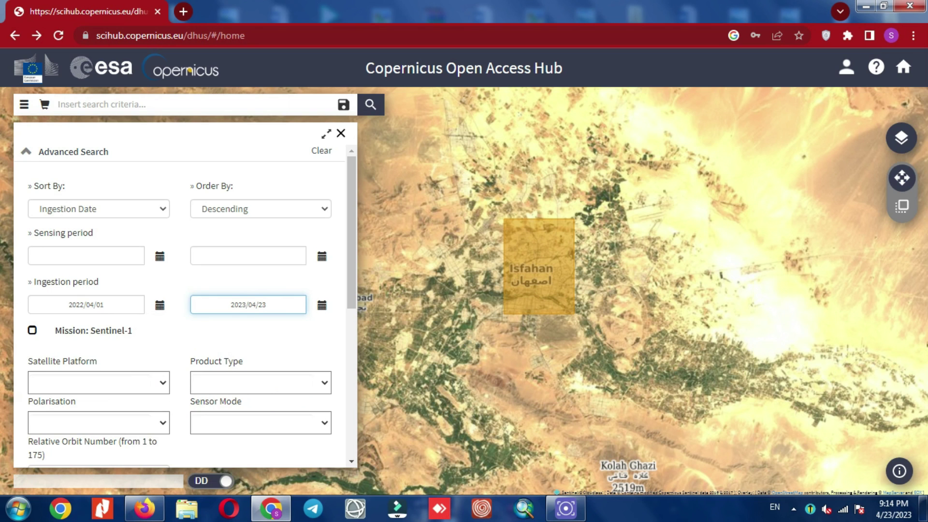
# - Restrict the search to the Sentinel-1 mission and view its satellite platform options without choosing one
pyautogui.scroll(-3, 179, 409)
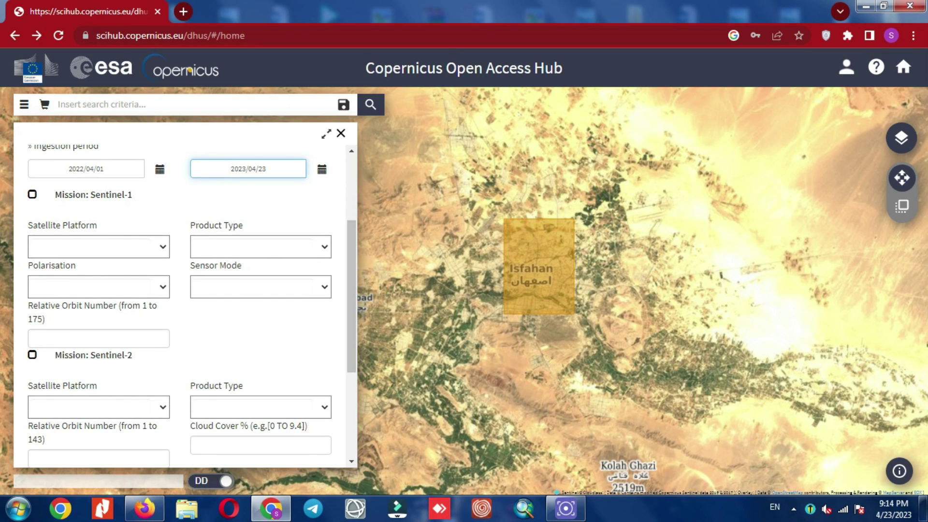
pyautogui.scroll(2, 184, 300)
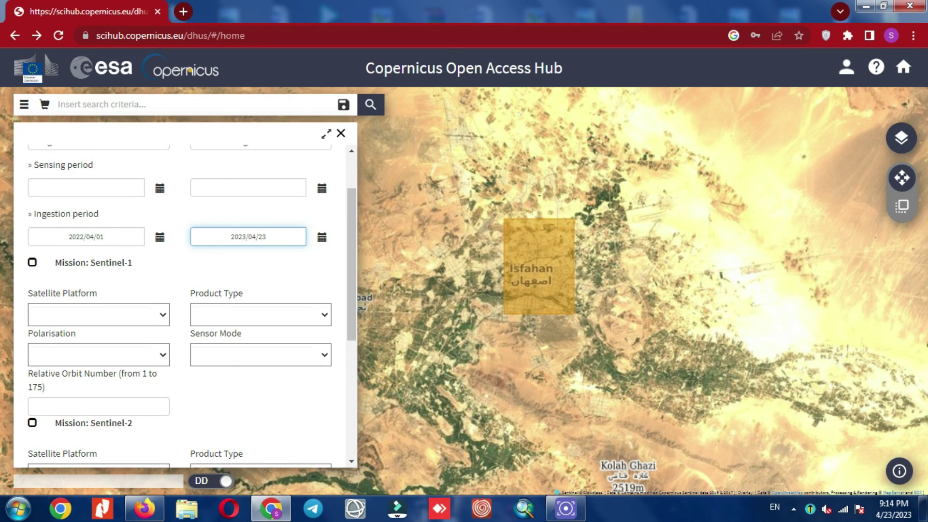
pyautogui.scroll(2, 184, 300)
pyautogui.click(32, 330)
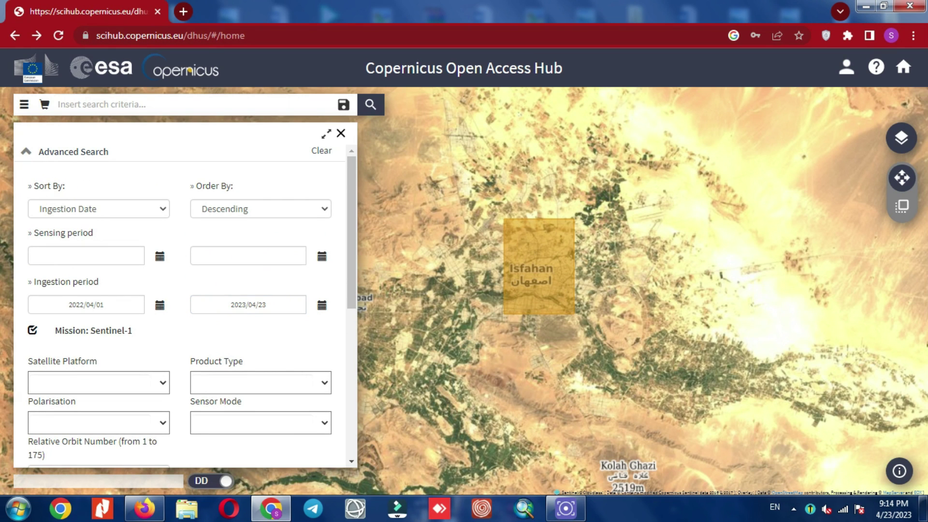
pyautogui.click(99, 383)
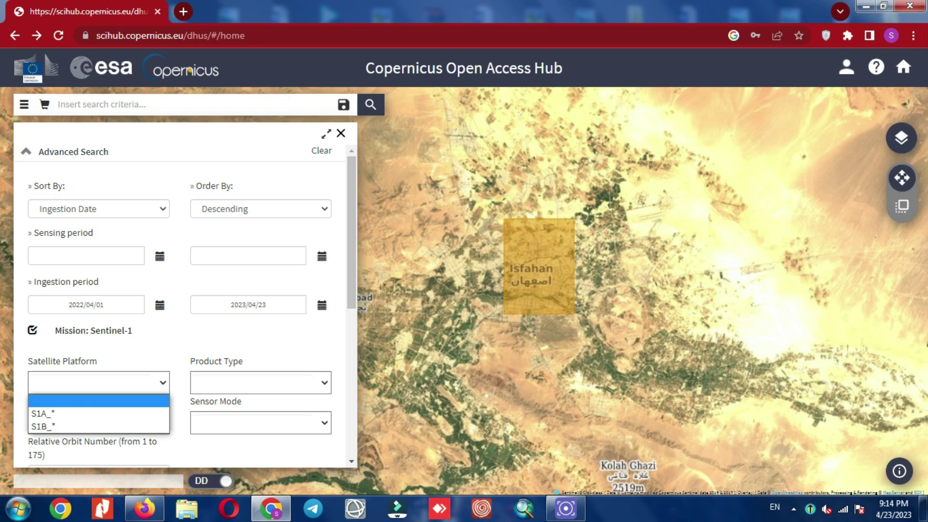
pyautogui.click(98, 383)
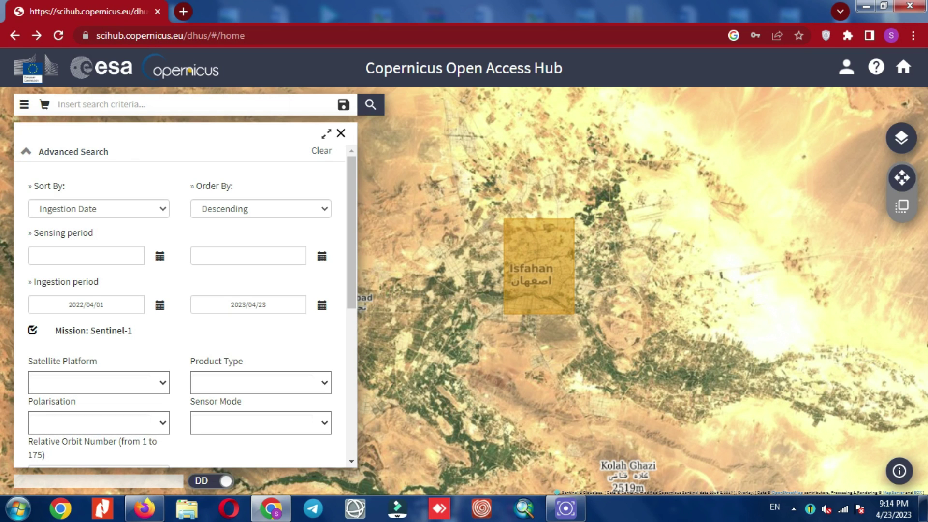
# - Set the product type to GRD and the sensor mode to IW, leave the polarisation blank, and run the search
pyautogui.click(261, 383)
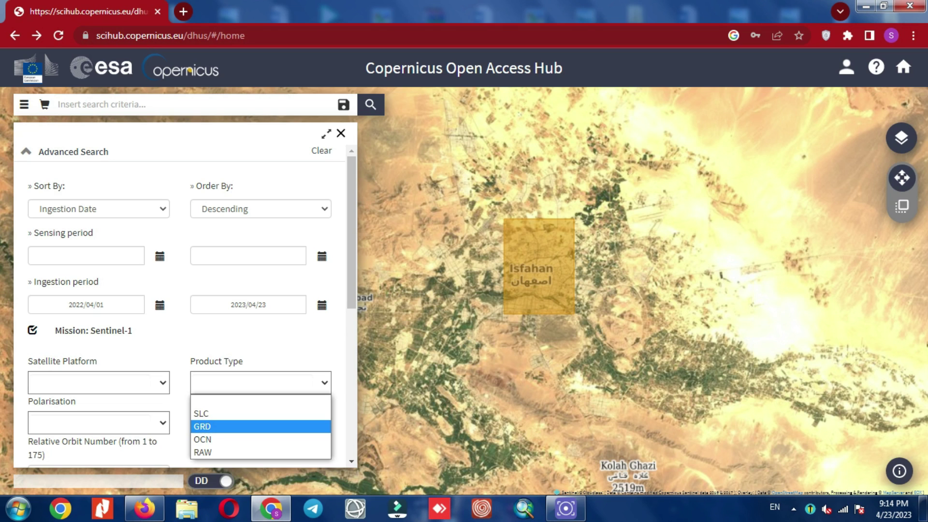
pyautogui.press('Return')
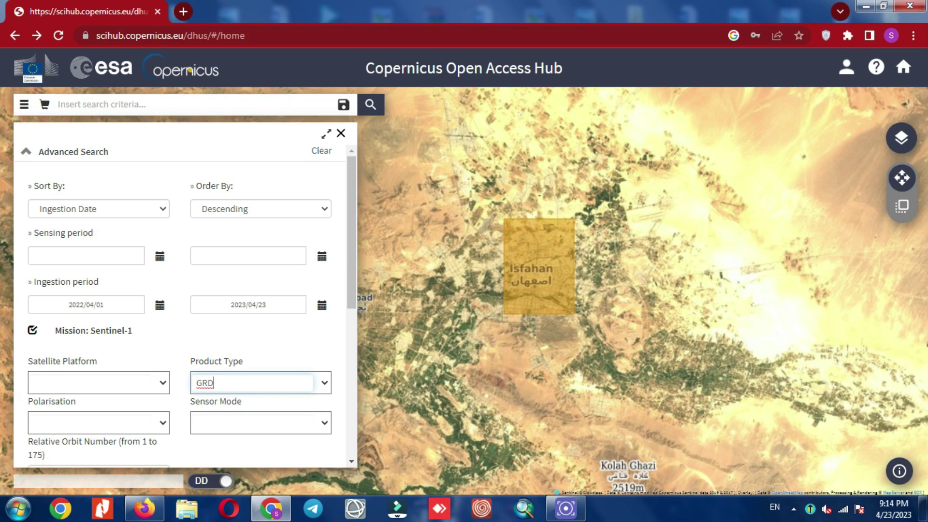
pyautogui.click(324, 423)
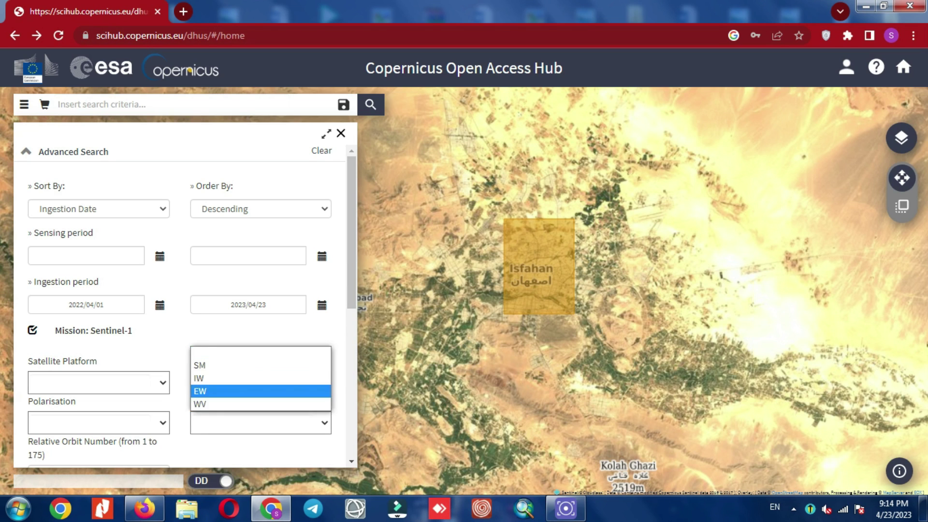
pyautogui.click(261, 379)
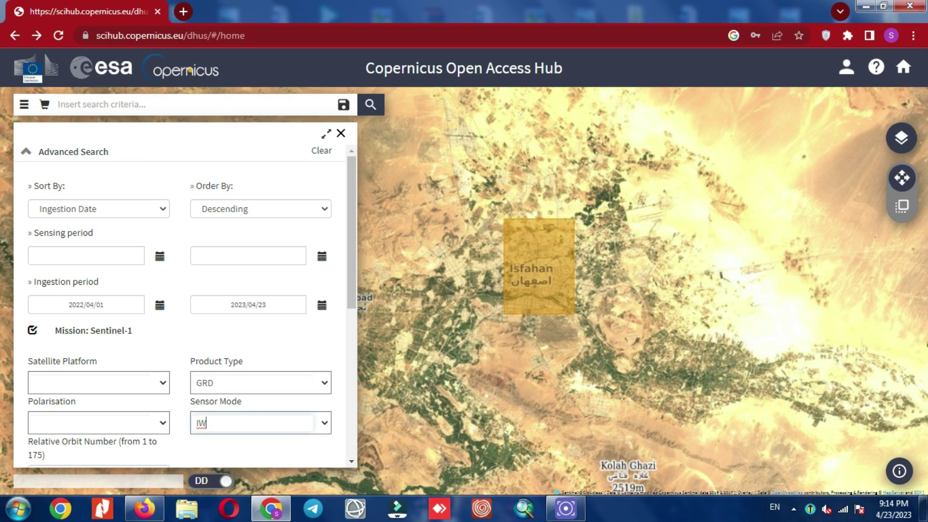
pyautogui.click(163, 423)
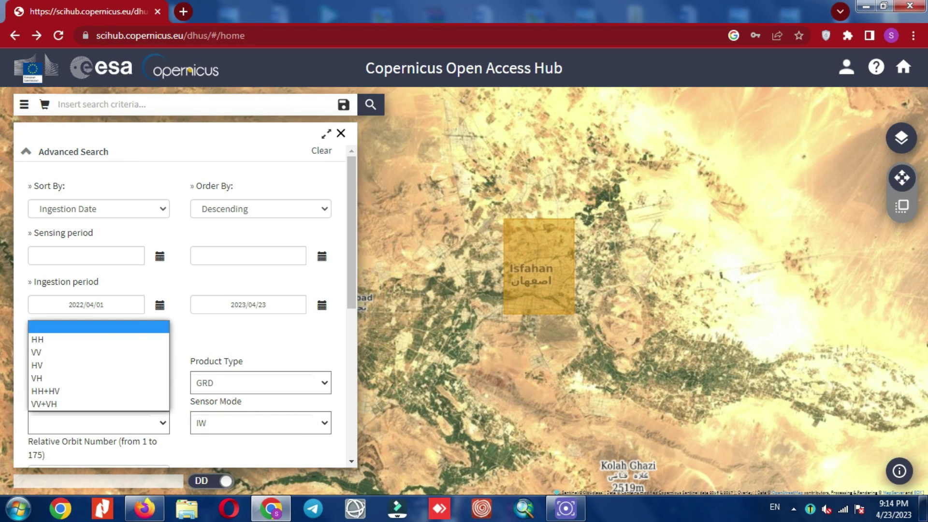
pyautogui.click(98, 327)
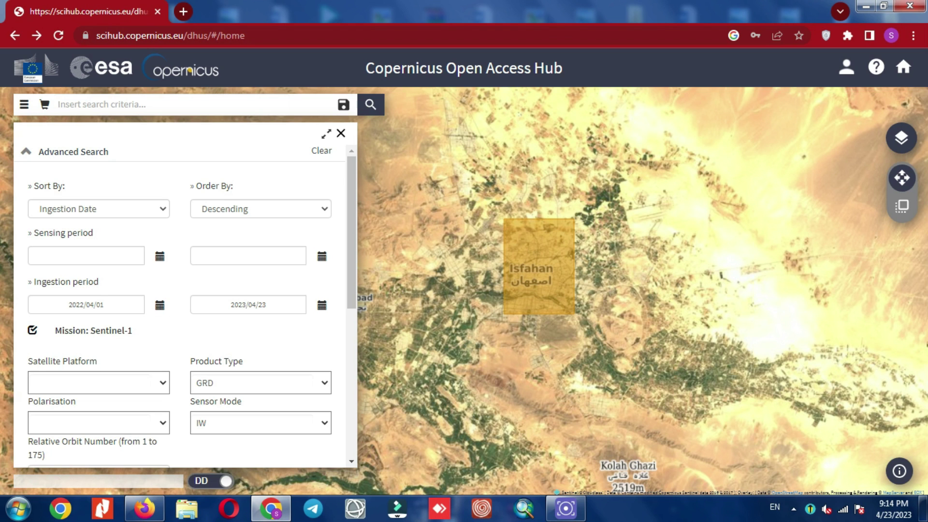
pyautogui.click(371, 104)
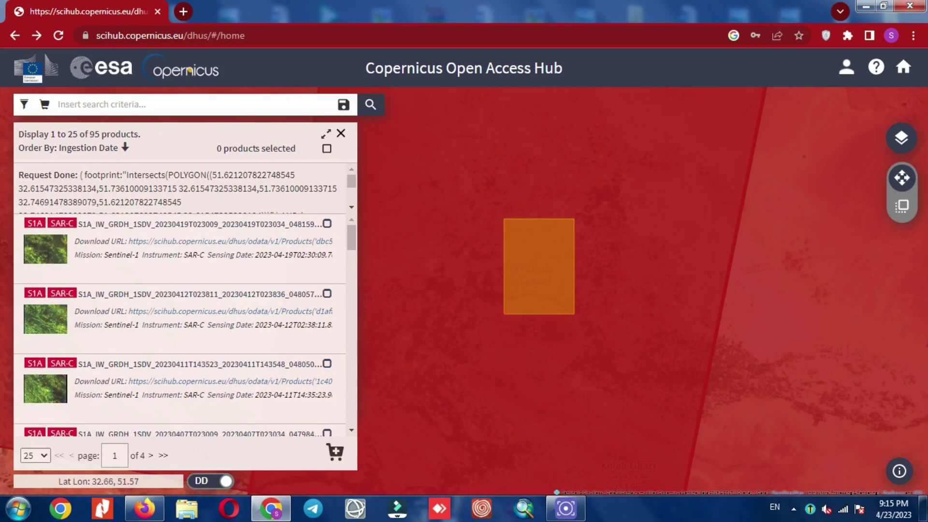
# - Examine the footprints of the found products around Isfahan on the map, temporarily highlighting the product sensed on 2023-04-11
pyautogui.scroll(-2, 474, 284)
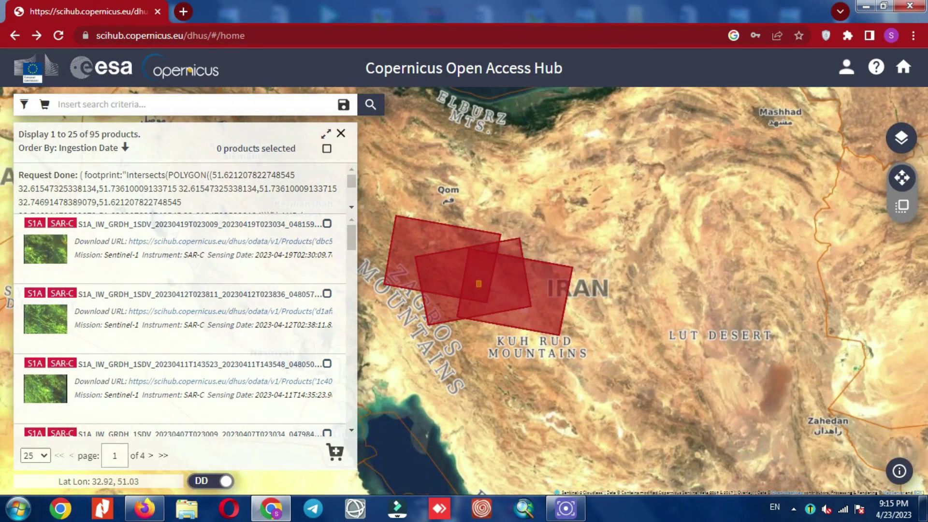
pyautogui.scroll(1, 406, 255)
pyautogui.moveTo(406, 255); pyautogui.dragTo(427, 248)
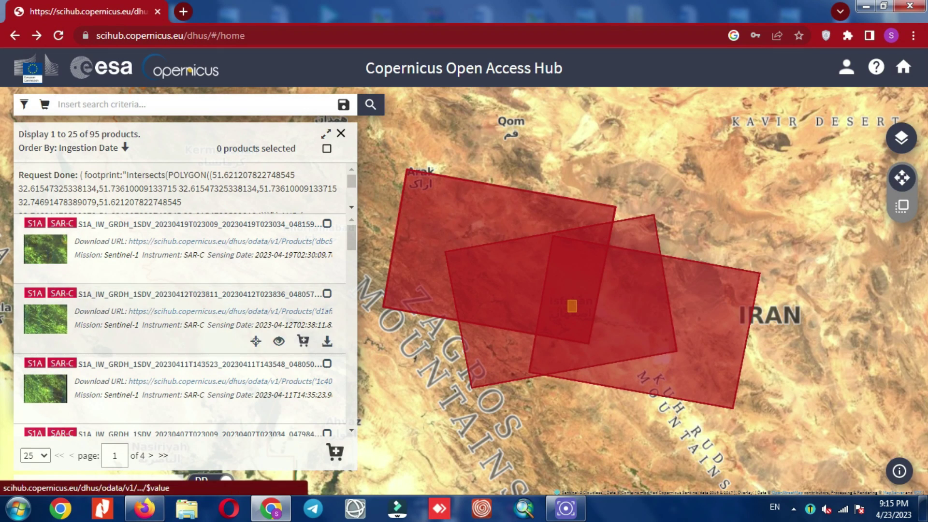
pyautogui.scroll(1, 535, 223)
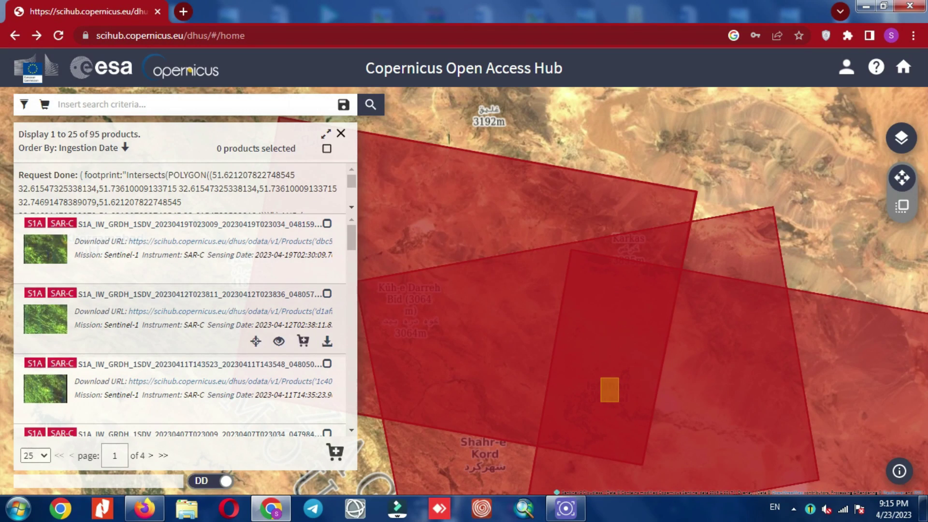
pyautogui.scroll(-1, 540, 271)
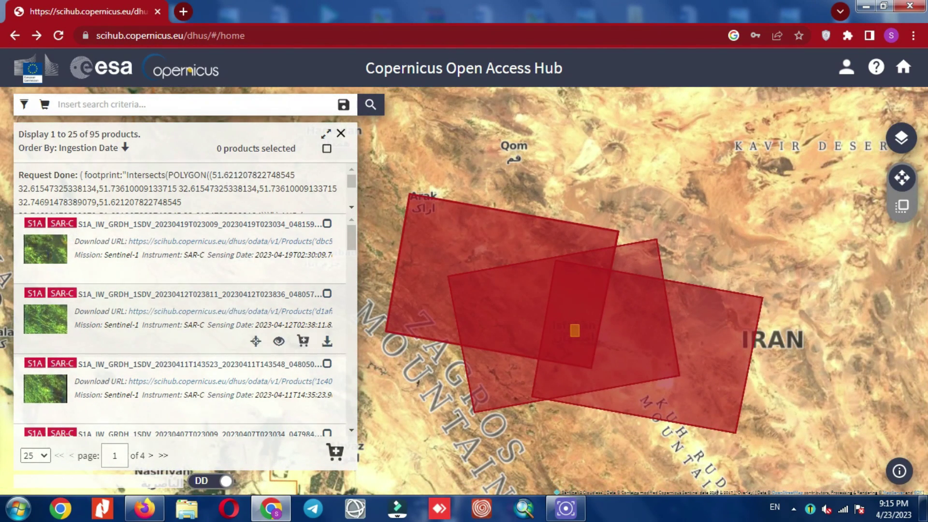
pyautogui.scroll(-1, 218, 310)
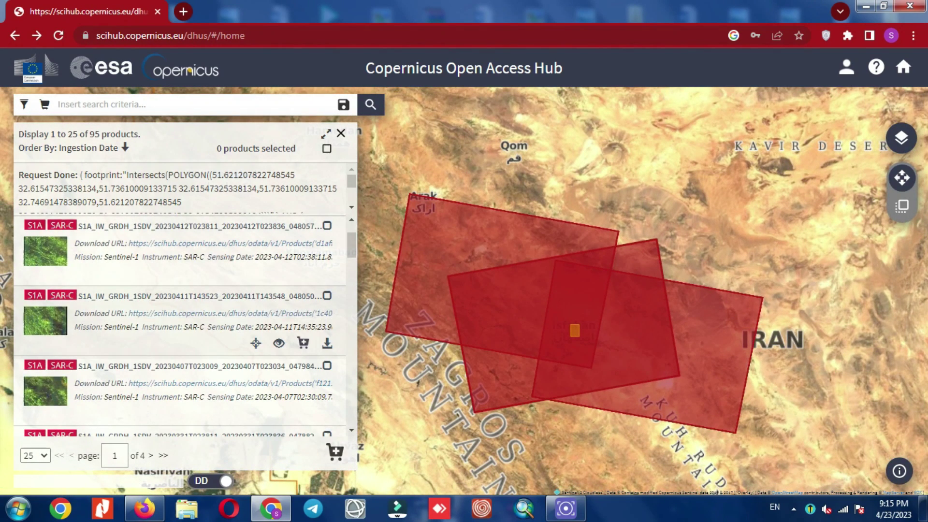
pyautogui.click(327, 296)
pyautogui.click(327, 296)
pyautogui.click(327, 296)
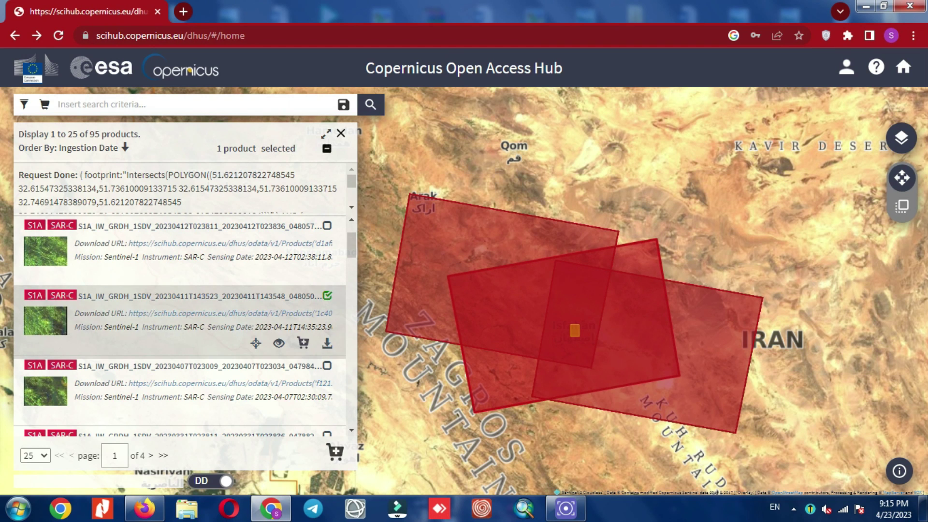
pyautogui.click(328, 295)
# - On the last results page, add the offline product sensed on 2022-06-15 to the cart and request its retrieval
pyautogui.scroll(-3, 180, 324)
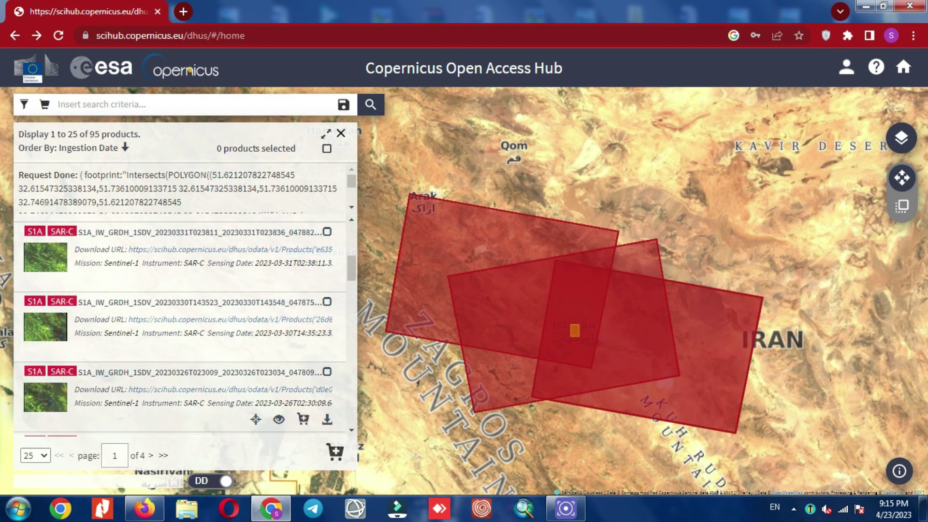
pyautogui.click(163, 456)
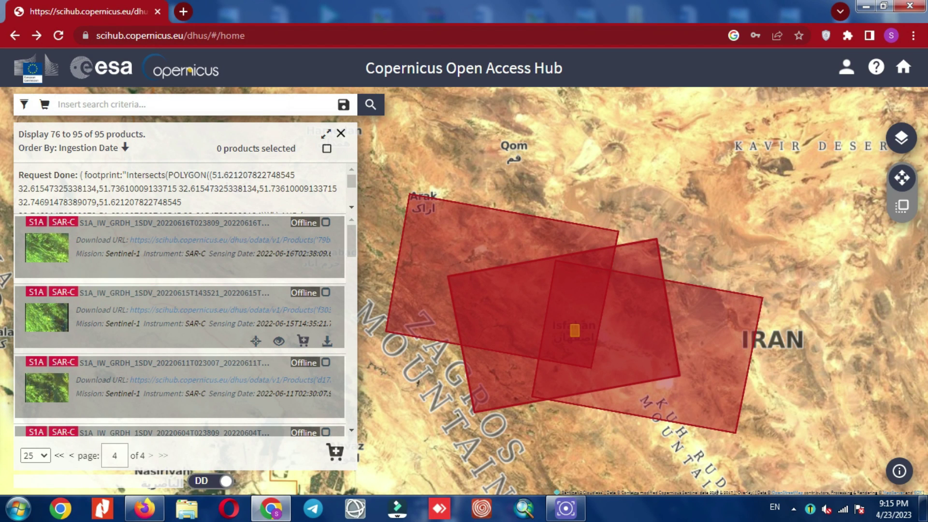
pyautogui.moveTo(156, 293); pyautogui.dragTo(173, 294)
pyautogui.moveTo(291, 294); pyautogui.dragTo(312, 294)
pyautogui.click(303, 342)
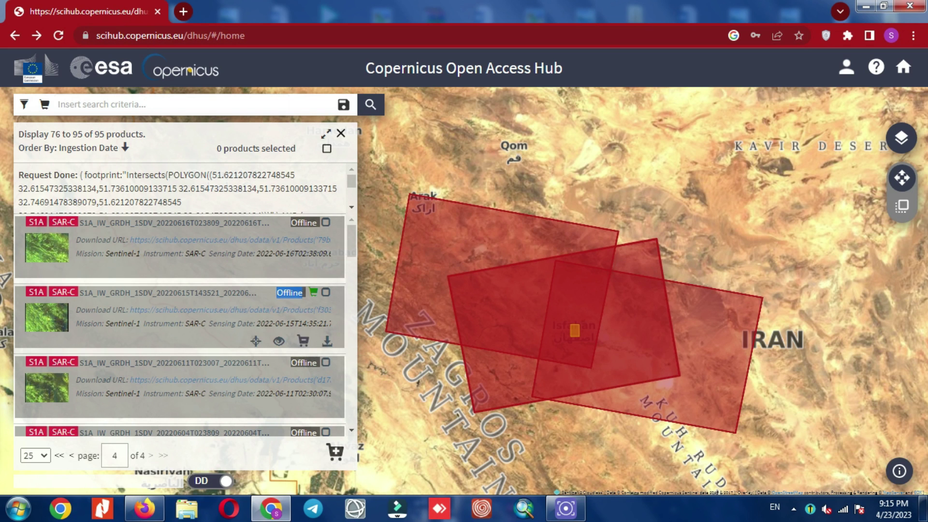
pyautogui.click(328, 341)
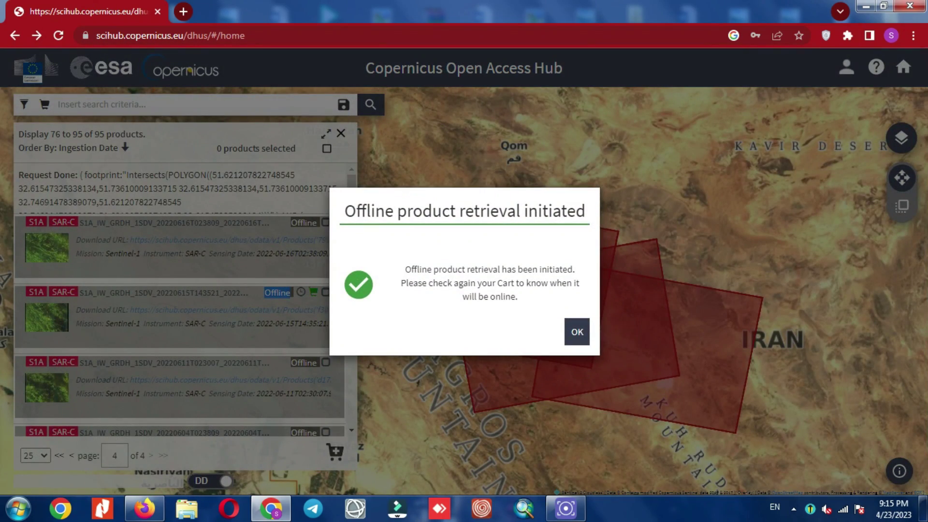
pyautogui.click(576, 332)
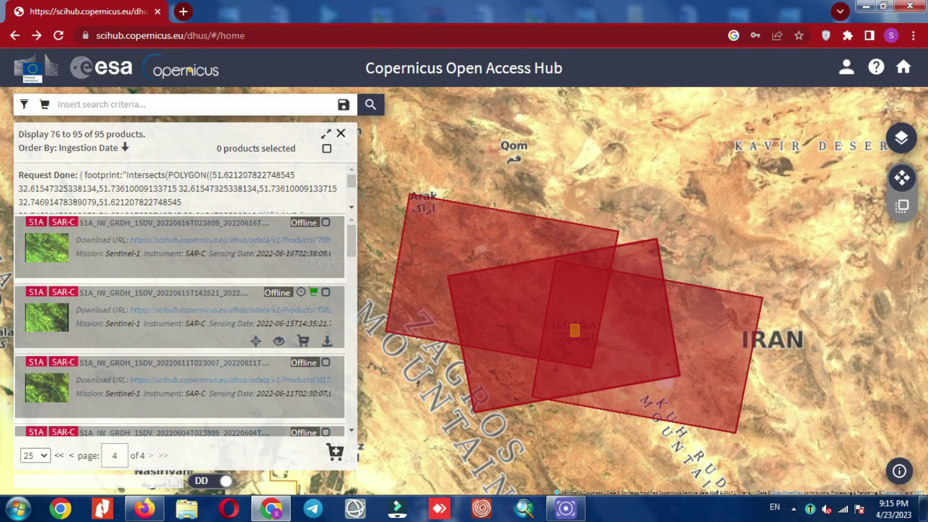
pyautogui.moveTo(301, 292)
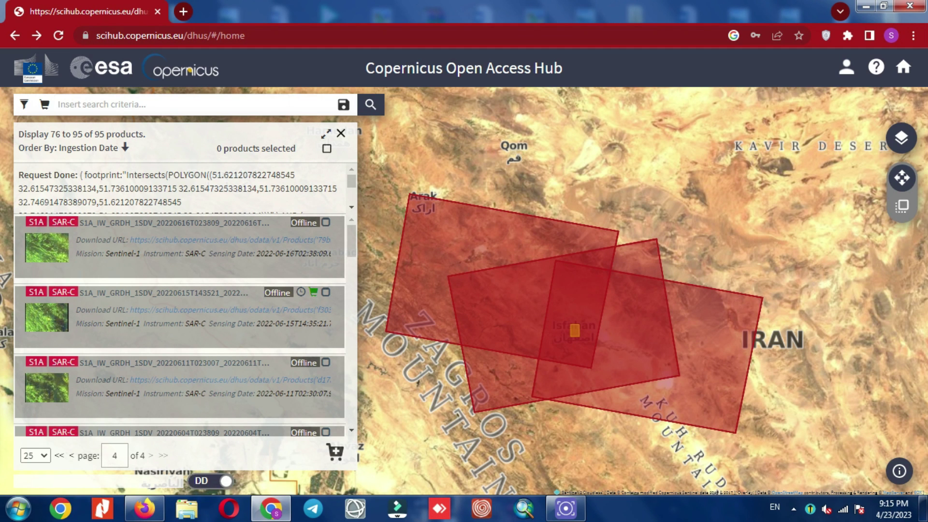
# - Open the details of the 2023-04-11 GRD product on the first results page and review its size and product attributes
pyautogui.click(59, 456)
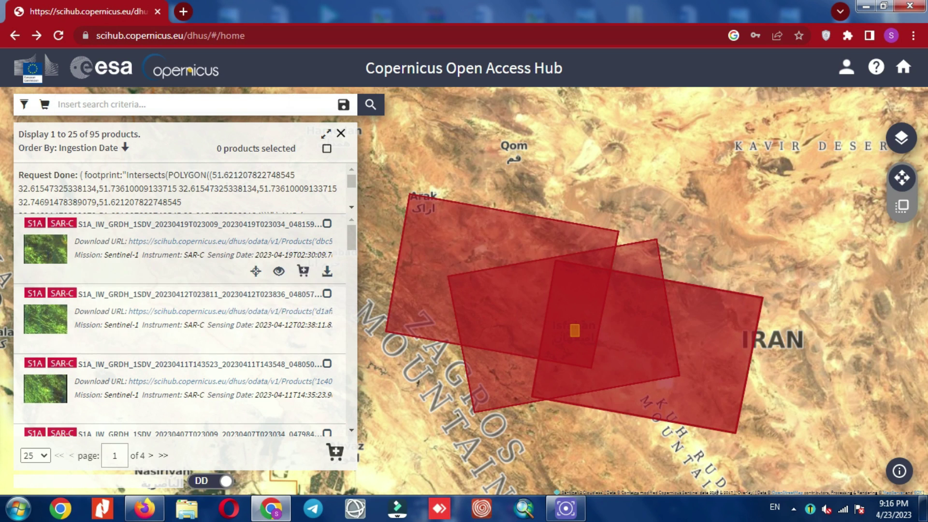
pyautogui.scroll(-1, 230, 382)
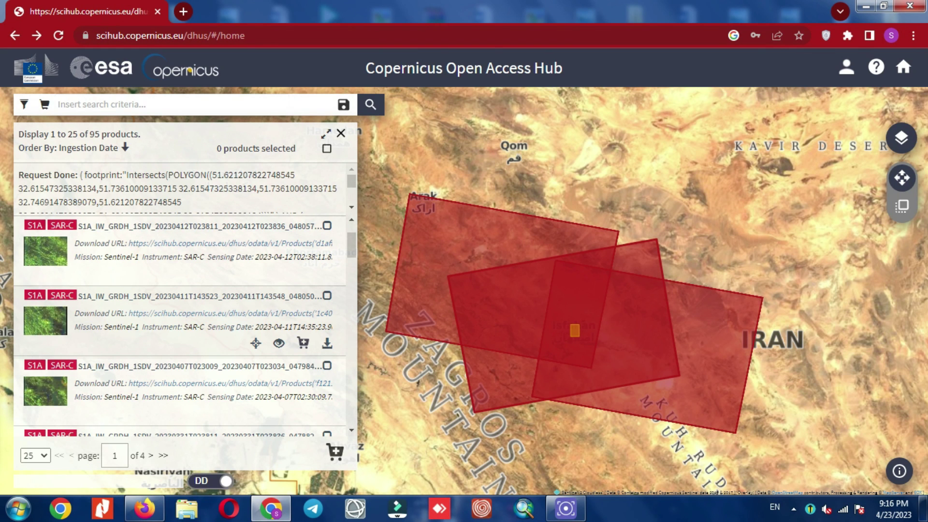
pyautogui.click(279, 344)
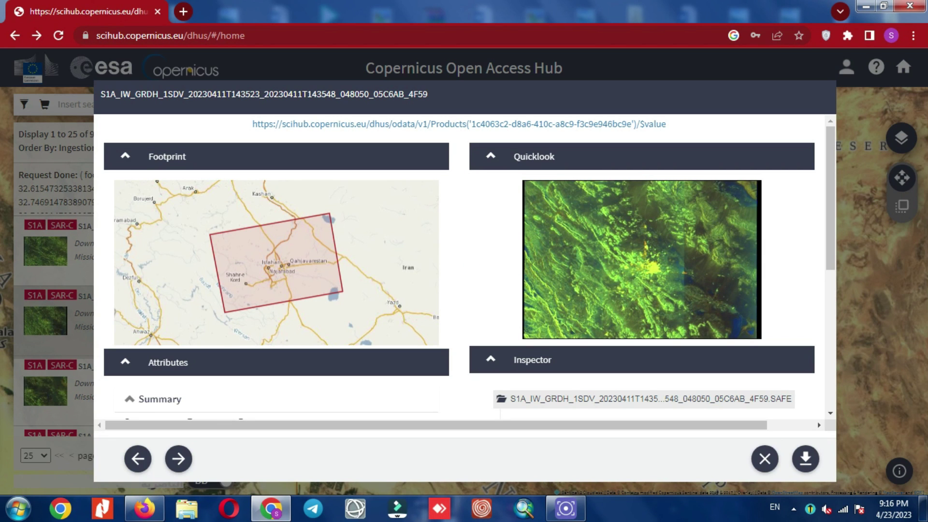
pyautogui.scroll(-4, 464, 271)
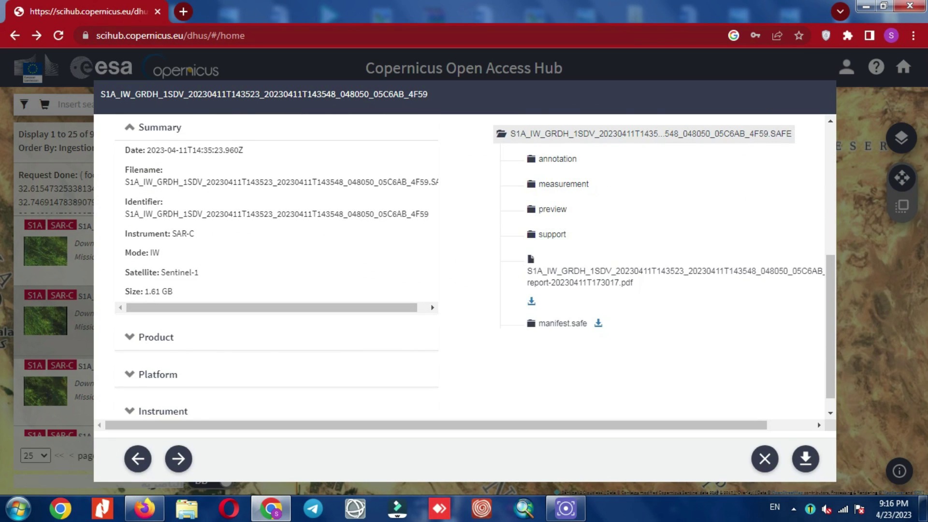
pyautogui.tripleClick(161, 291)
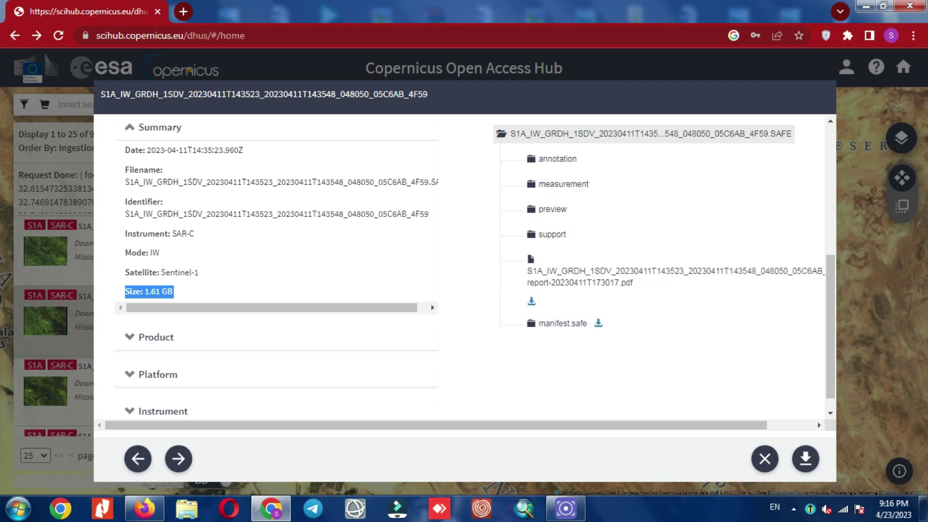
pyautogui.scroll(-1, 161, 295)
pyautogui.click(156, 317)
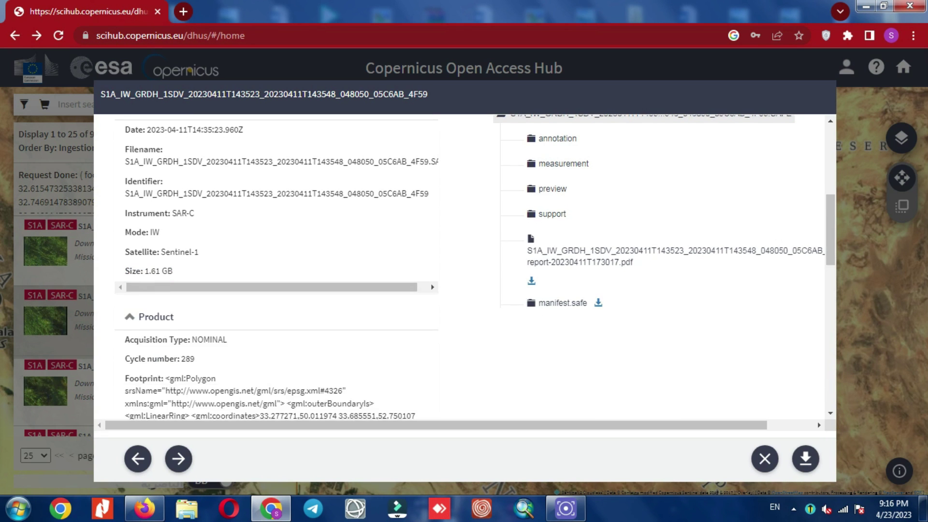
pyautogui.scroll(-3, 156, 317)
pyautogui.scroll(-5, 475, 268)
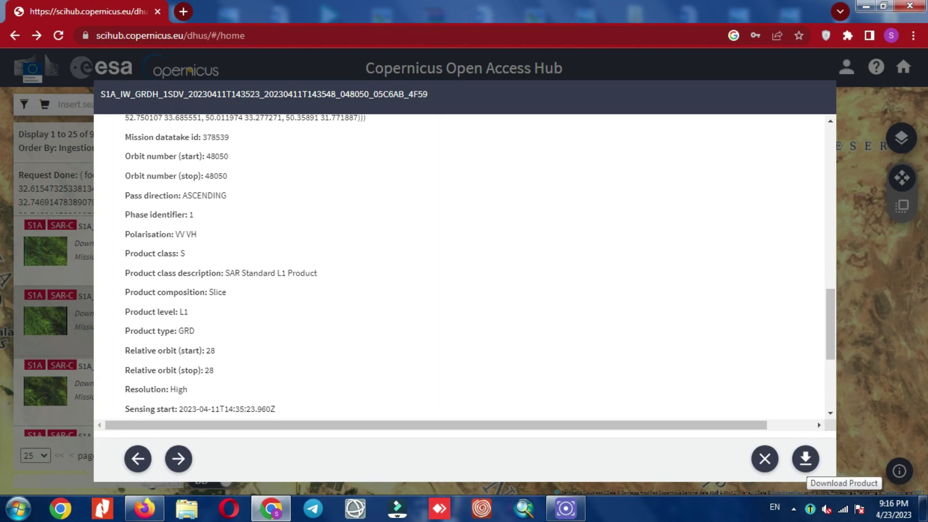
# - Start downloading the 2023-04-11 GRD product and pause it, closing the product details and the download bar
pyautogui.click(806, 459)
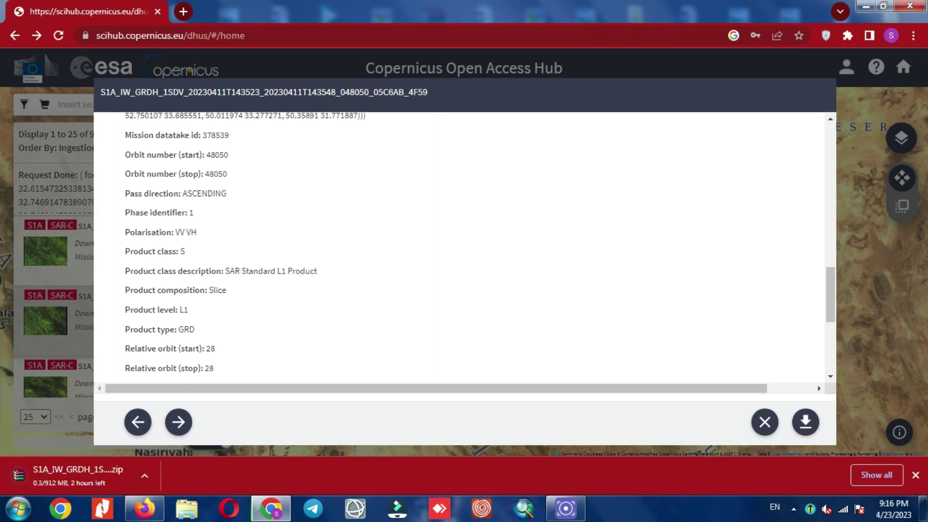
pyautogui.click(144, 476)
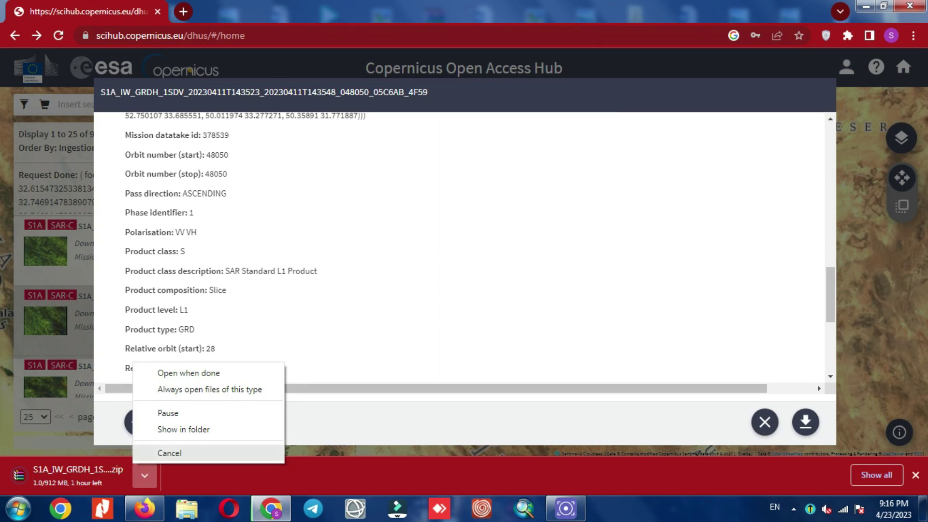
pyautogui.click(175, 413)
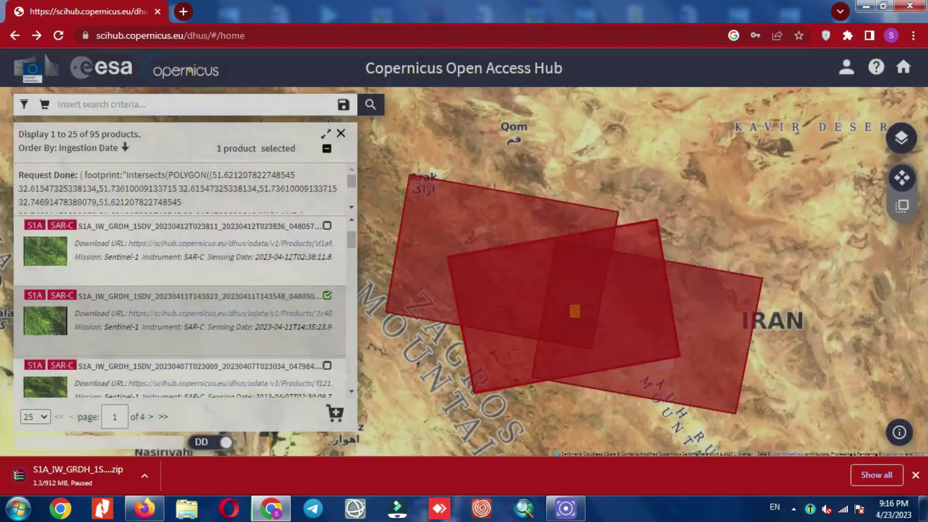
pyautogui.click(765, 422)
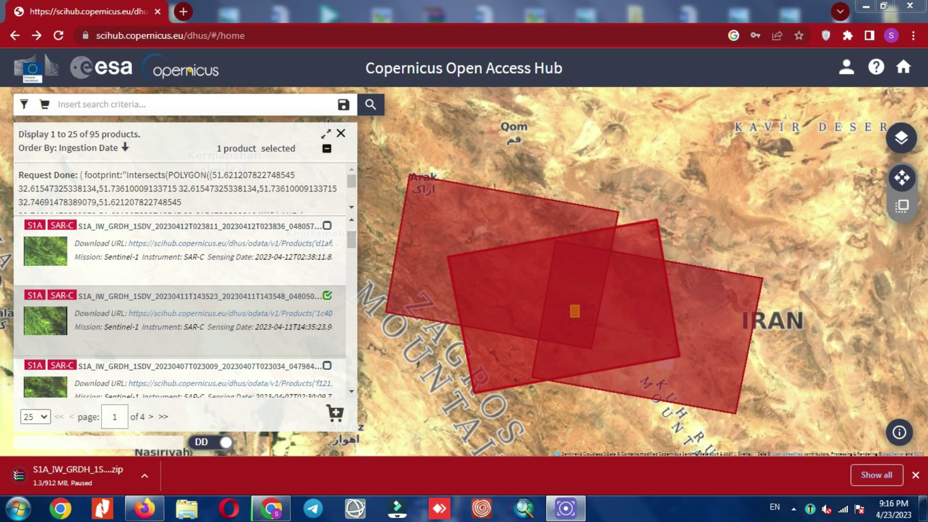
pyautogui.click(916, 476)
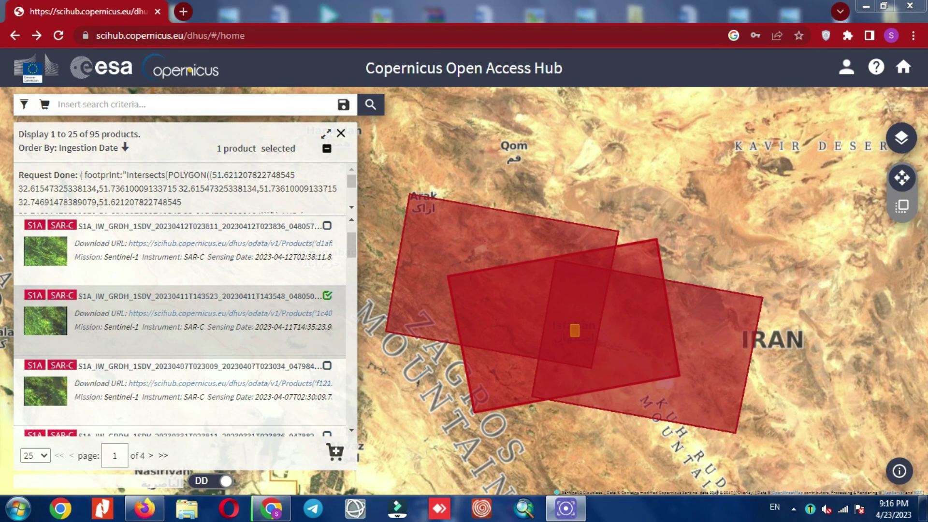
# - Rerun the search with the product type changed to SLC and open the details of the 2023-04-11 product
pyautogui.moveTo(310, 333)
pyautogui.click(24, 104)
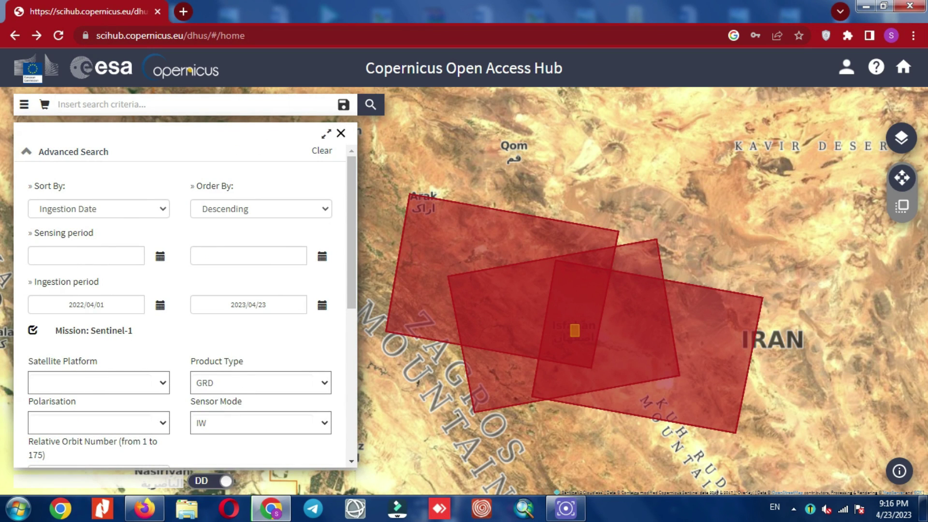
pyautogui.click(325, 383)
pyautogui.click(261, 414)
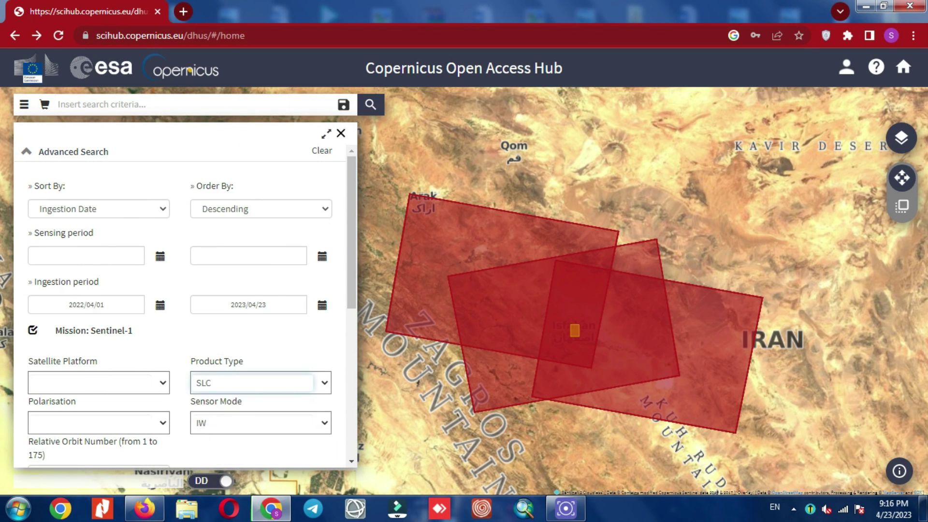
pyautogui.click(371, 104)
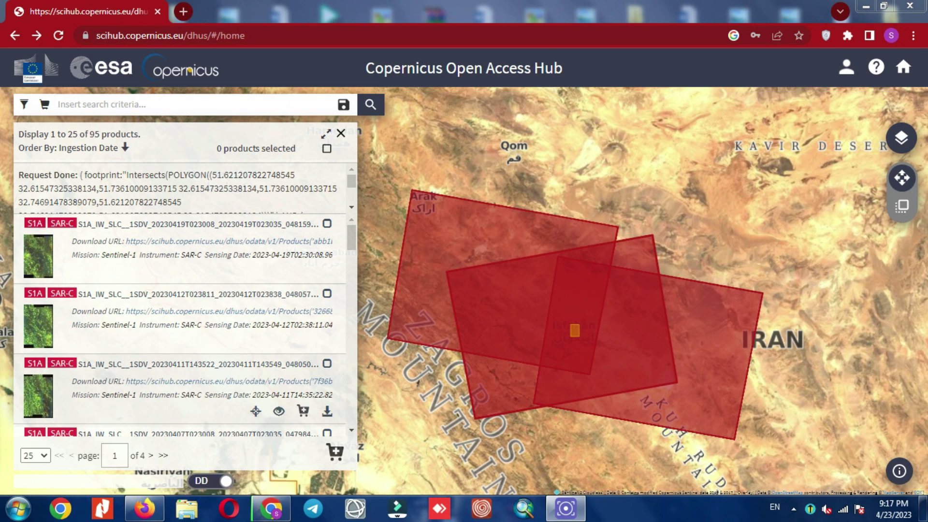
pyautogui.click(279, 411)
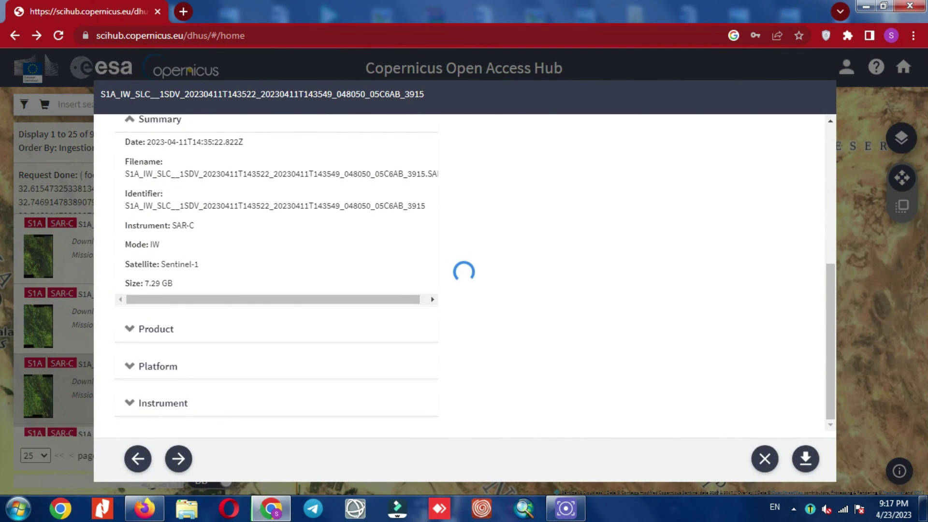
# - Review the size, footprint and quicklook of the 2023-04-11 SLC product, and close its details
pyautogui.tripleClick(157, 283)
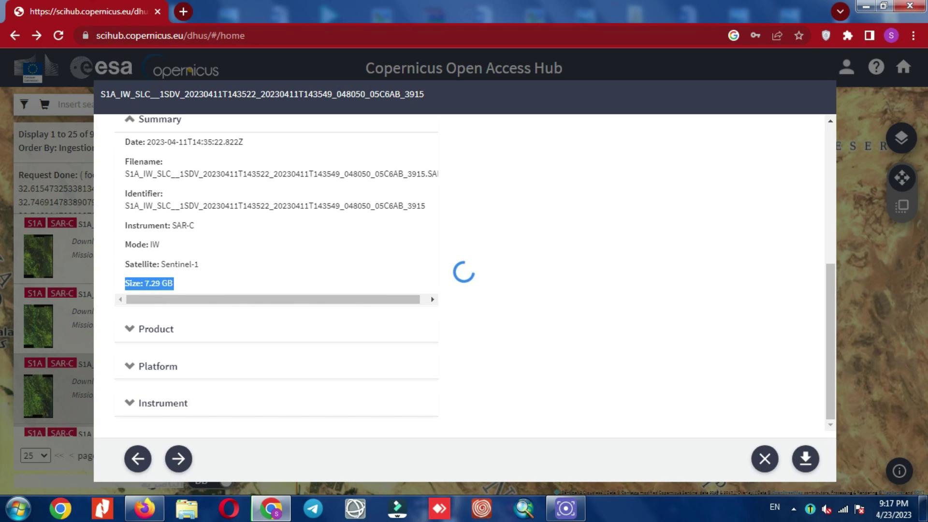
pyautogui.click(188, 284)
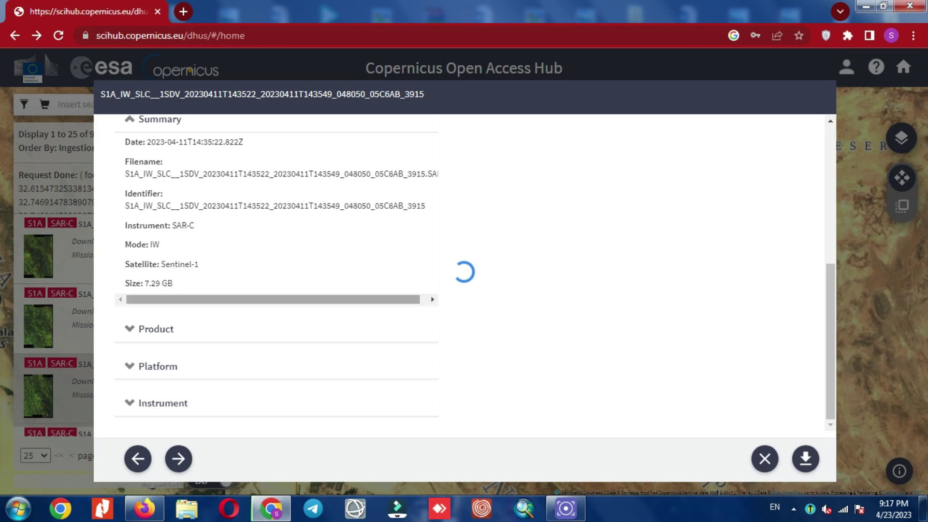
pyautogui.scroll(1, 203, 300)
pyautogui.scroll(3, 459, 273)
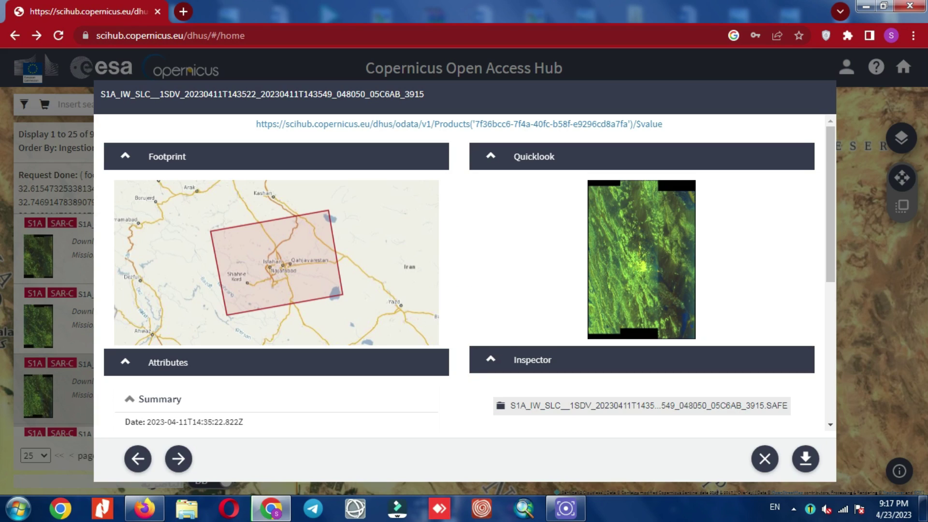
pyautogui.press('Escape')
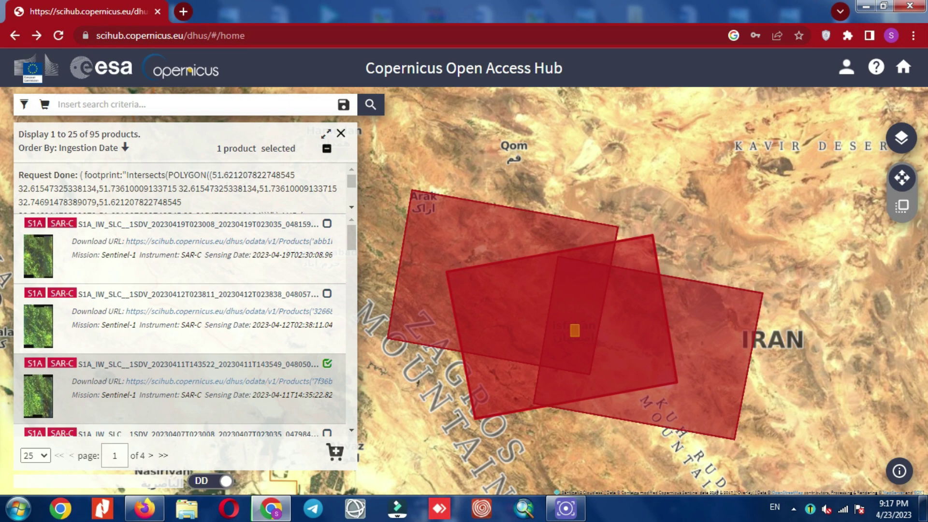
# - Switch to SNAP Desktop and open S1A_IW_GRDH_1SDV_20230411T143523_20230411T143548_048050_05C6AB_4F59.zip from the Downloads folder
pyautogui.click(19, 509)
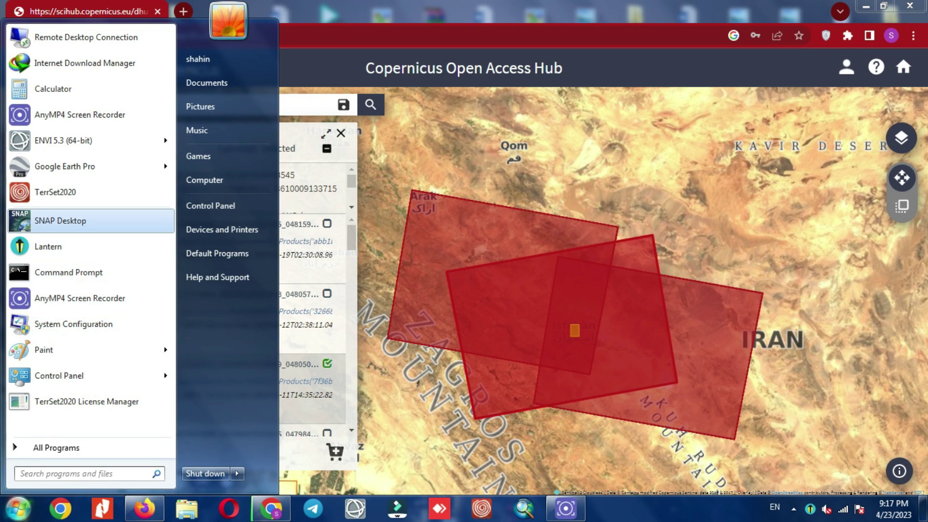
pyautogui.click(61, 221)
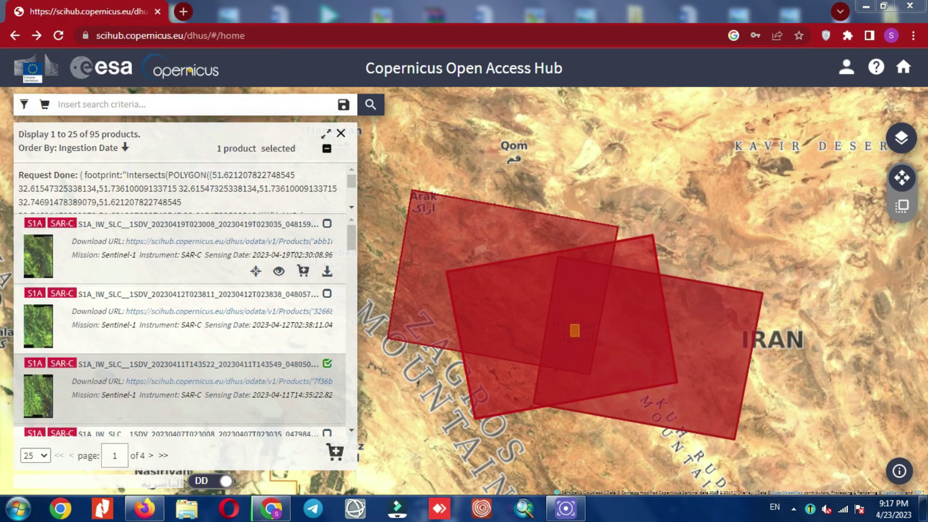
pyautogui.click(327, 412)
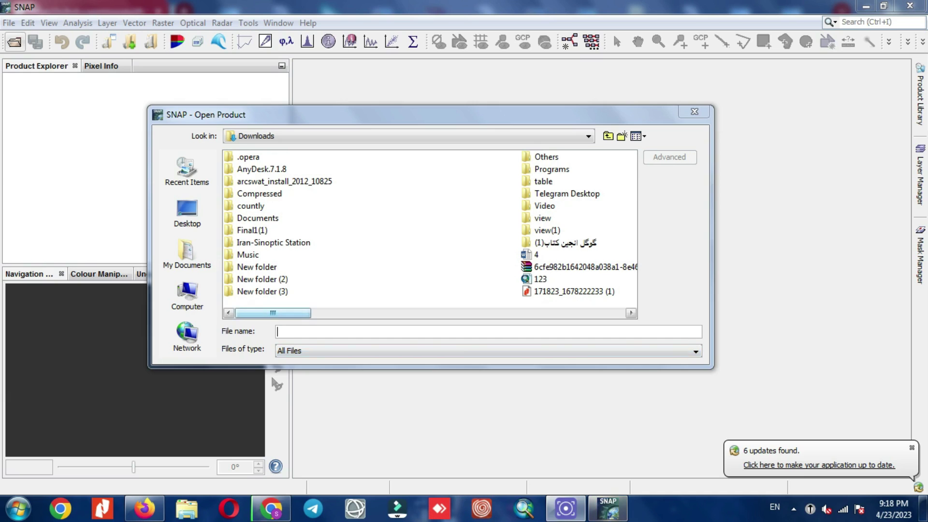
pyautogui.moveTo(273, 313); pyautogui.dragTo(401, 313)
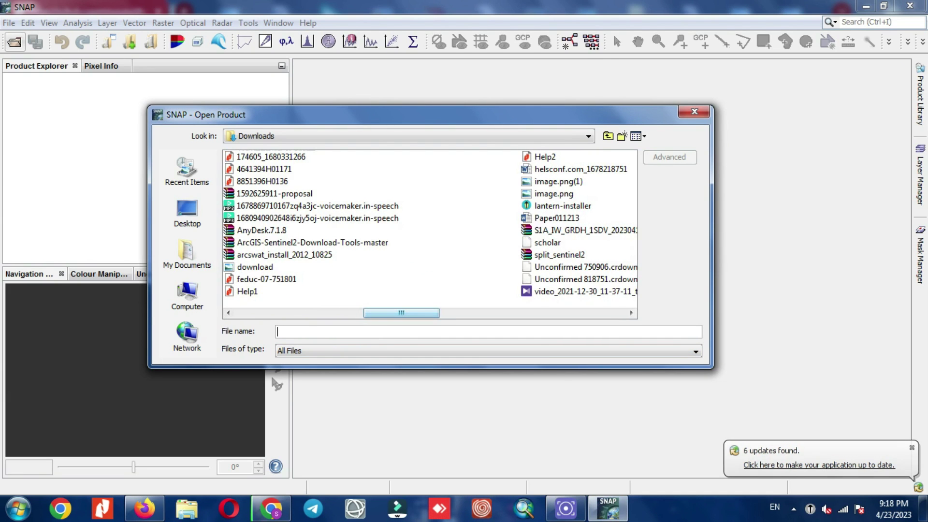
pyautogui.click(584, 230)
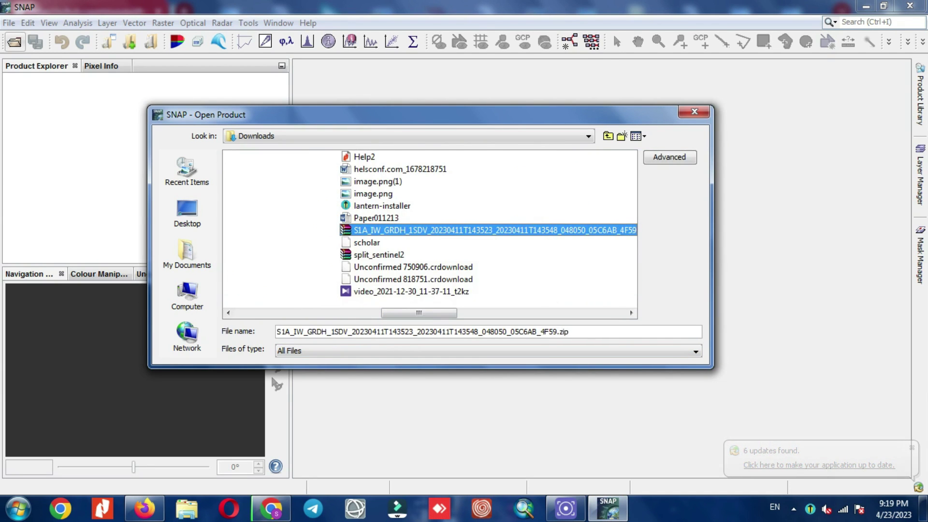
pyautogui.press('Return')
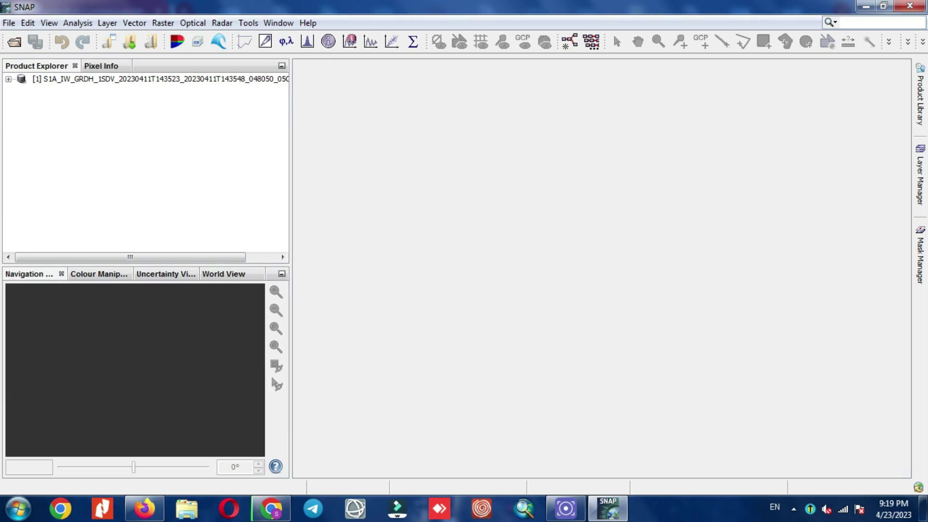
# - Expand the GRD product's abstracted metadata and examine its orbit state vectors and band entries
pyautogui.click(161, 79)
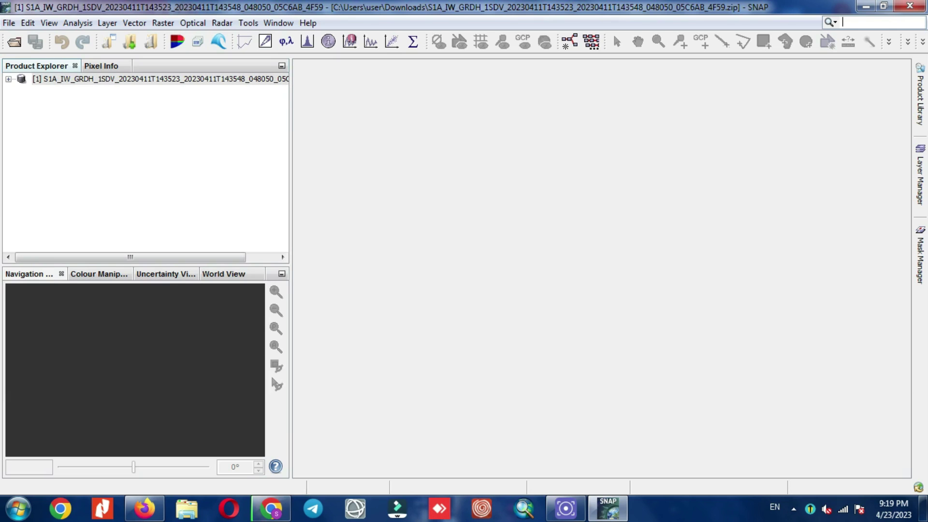
pyautogui.click(9, 79)
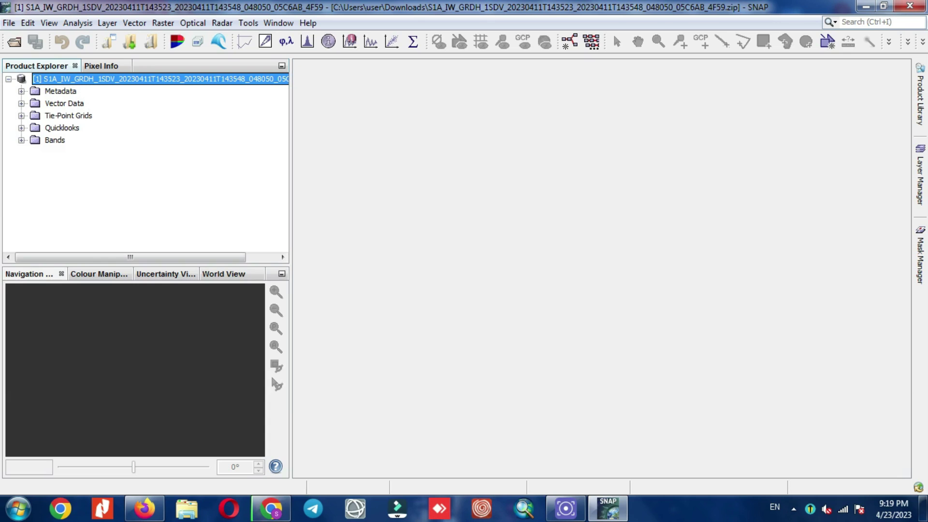
pyautogui.click(21, 91)
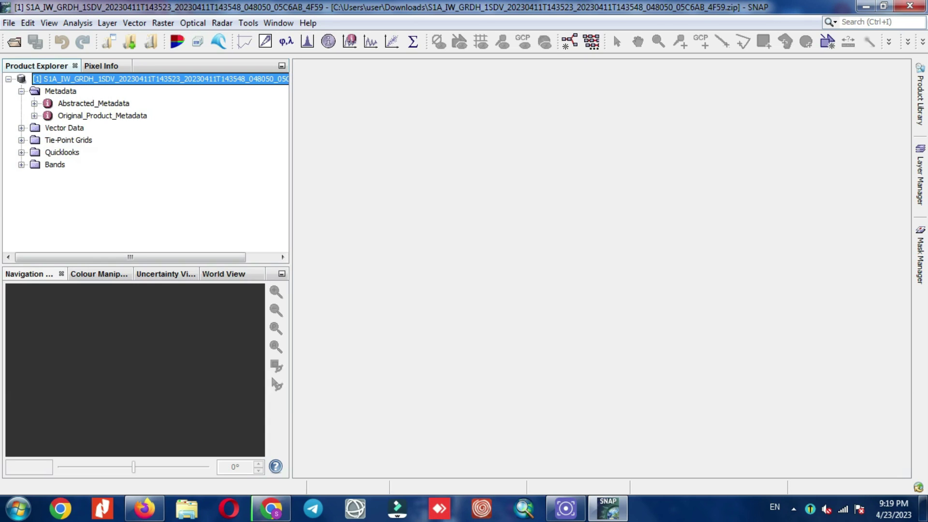
pyautogui.click(34, 104)
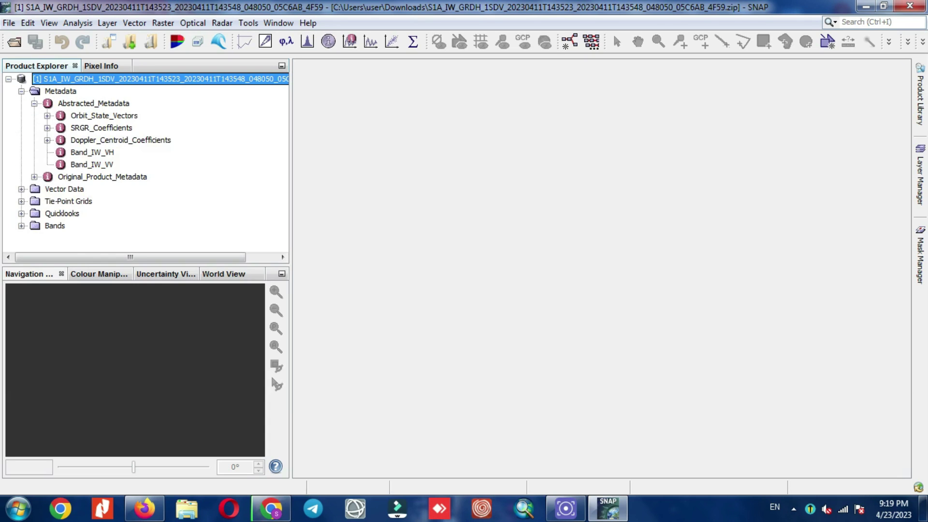
pyautogui.click(47, 116)
pyautogui.scroll(1, 141, 162)
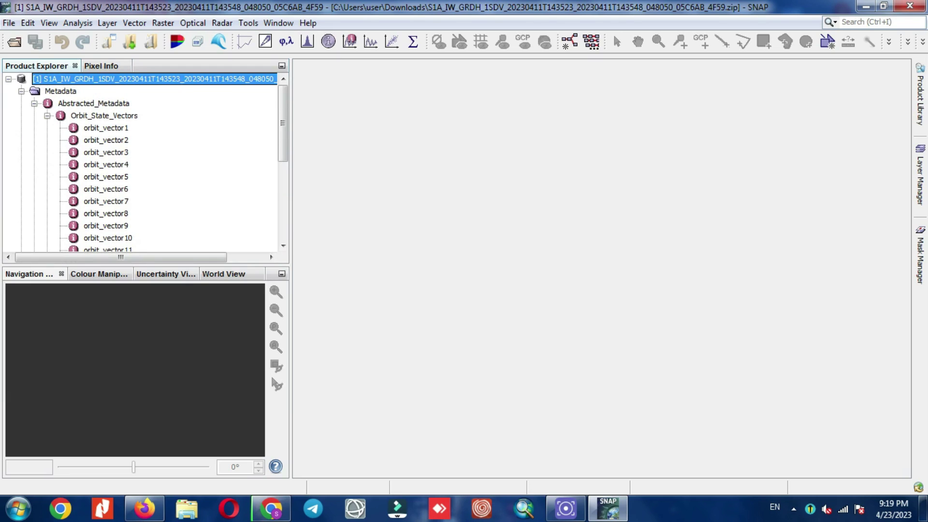
pyautogui.click(47, 116)
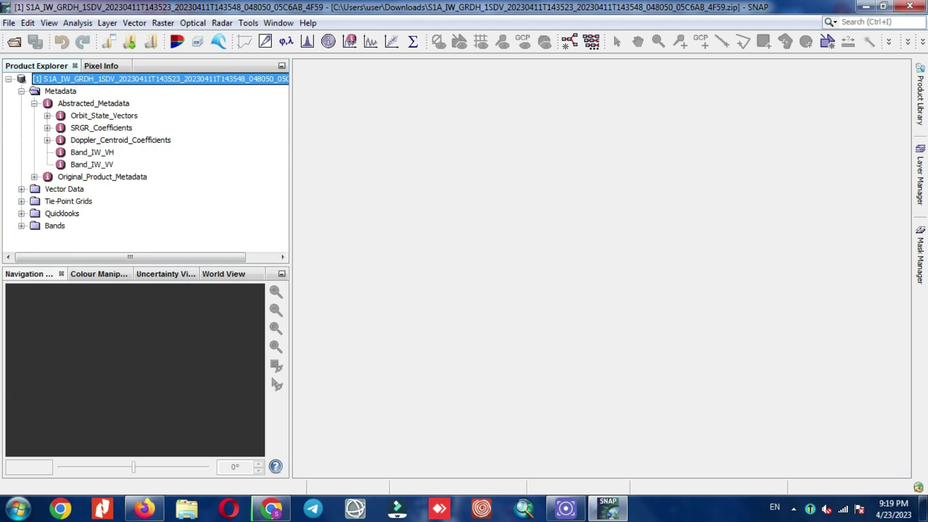
pyautogui.click(92, 165)
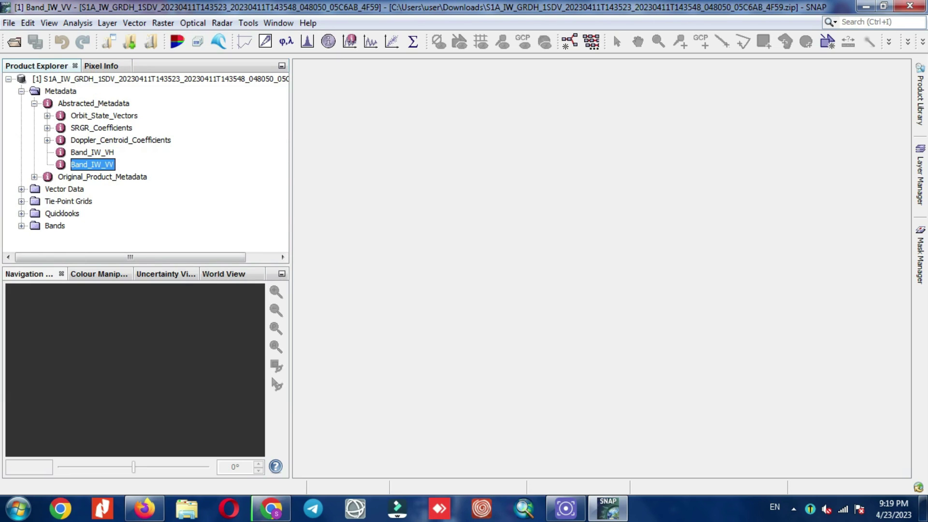
# - Display the Intensity_VH and Intensity_VV bands, and locate the scene on the World View globe, zoomed in on Iran
pyautogui.click(21, 226)
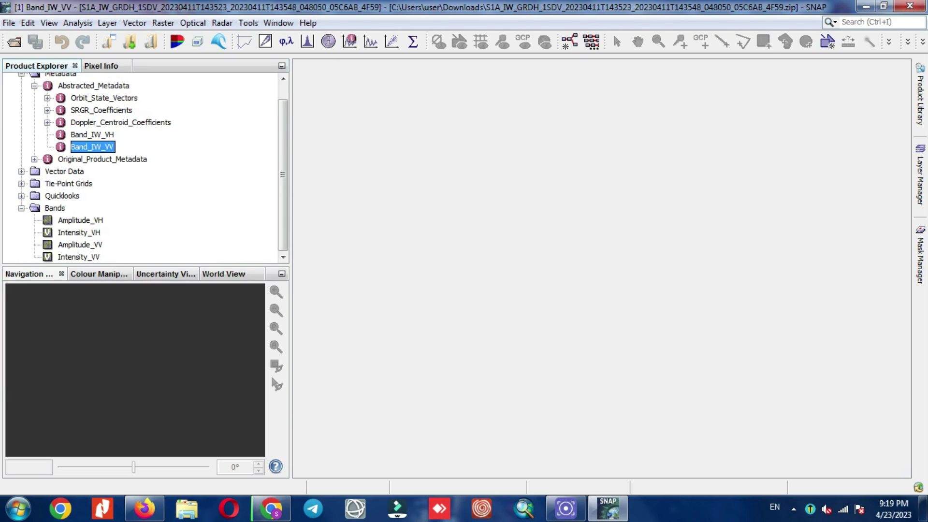
pyautogui.doubleClick(79, 233)
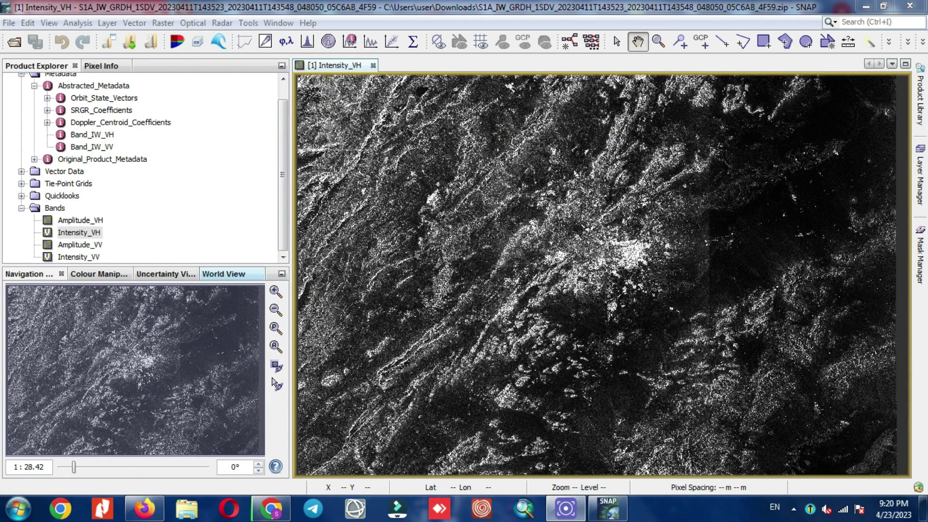
pyautogui.click(223, 274)
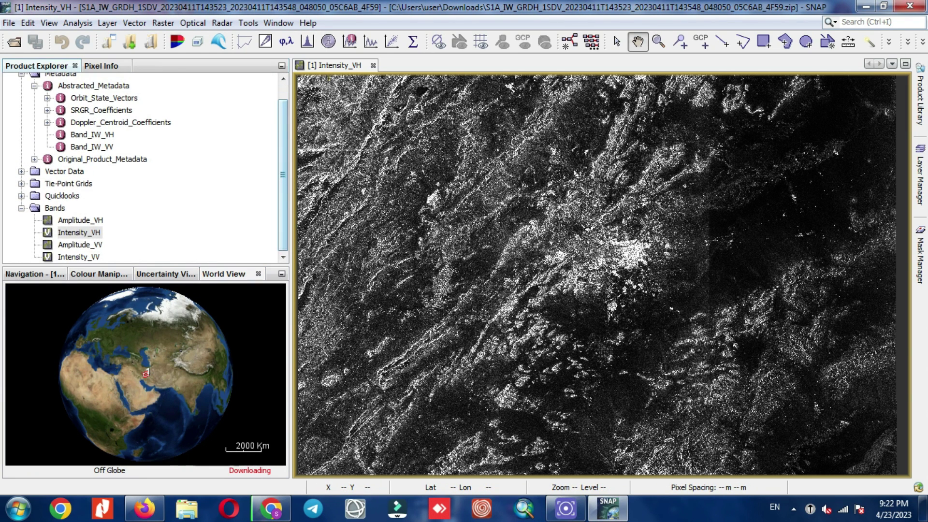
pyautogui.doubleClick(79, 257)
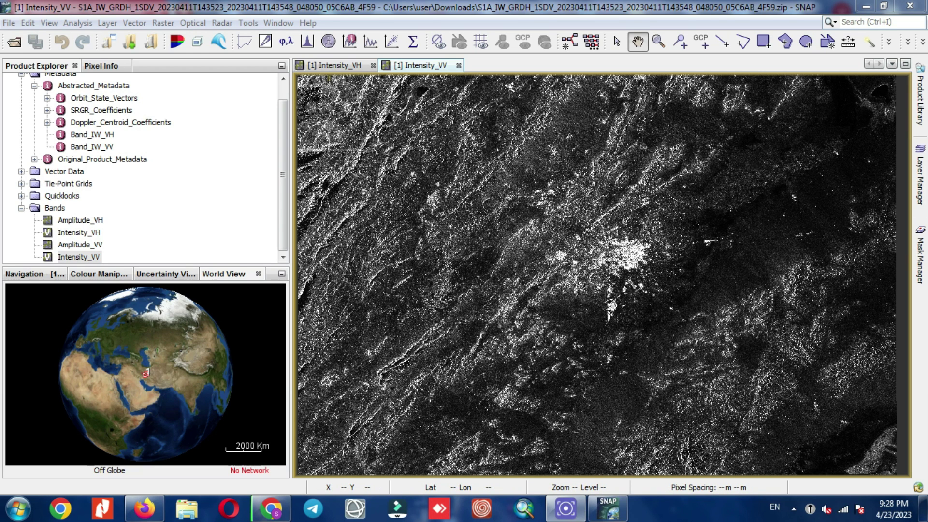
pyautogui.click(175, 418)
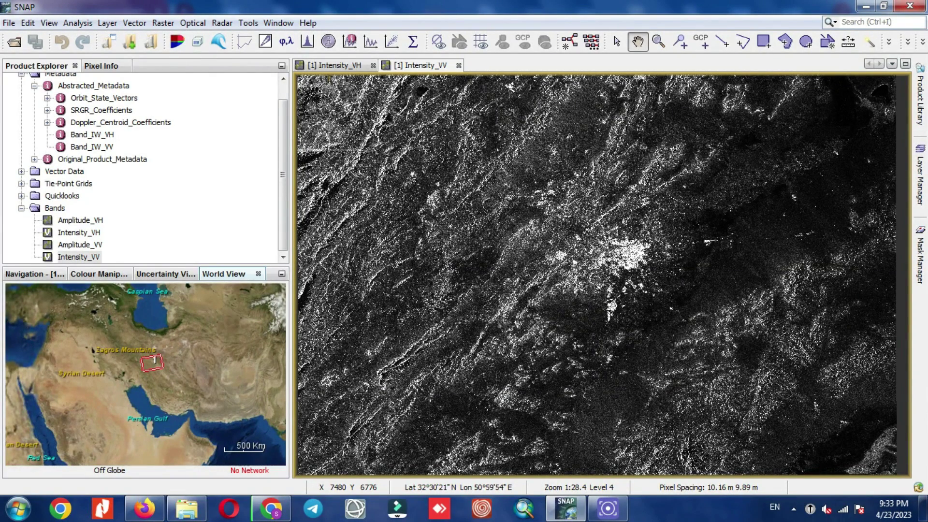
# - Create an RGB image of the product using the Dual Pol Ratio Intensity VV+VH profile with red Intensity_VV, green Intensity_VH and blue Intensity_VV/Intensity_VH
pyautogui.moveTo(283, 174); pyautogui.dragTo(283, 153)
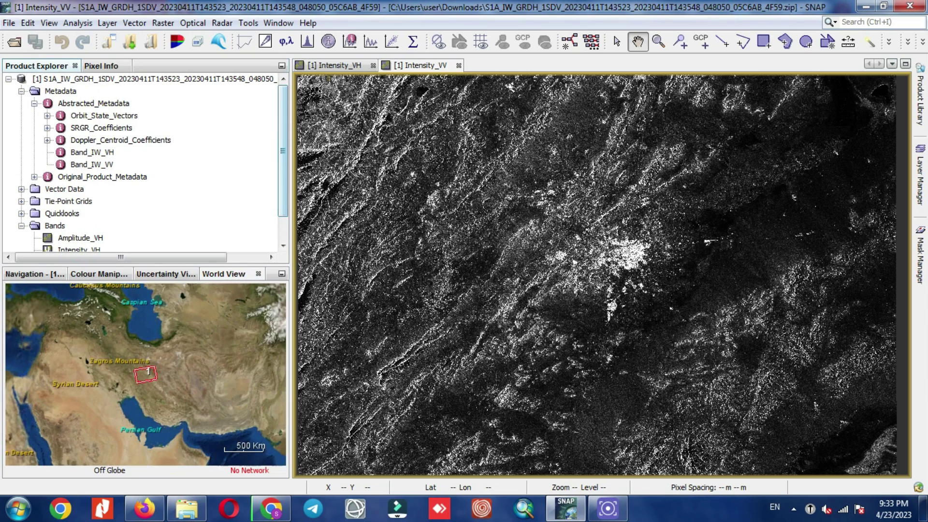
pyautogui.click(155, 80)
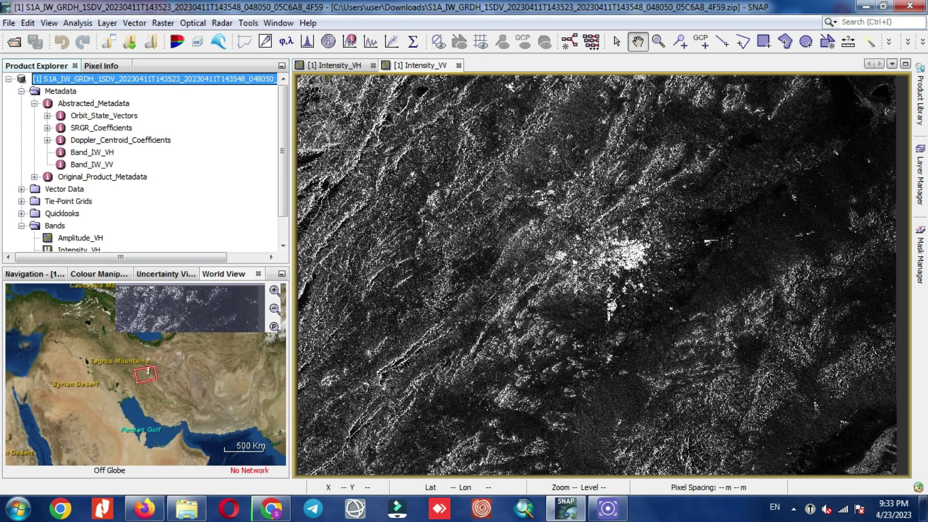
pyautogui.rightClick(116, 78)
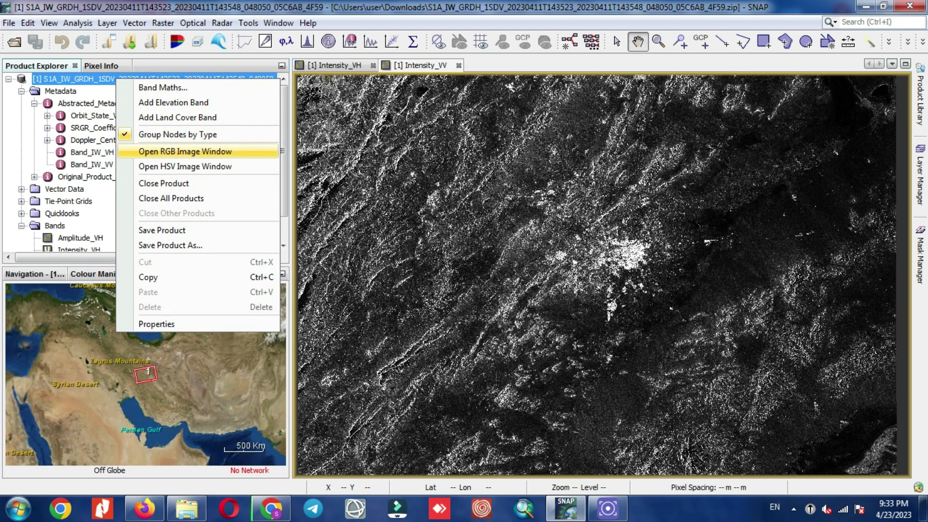
pyautogui.click(185, 151)
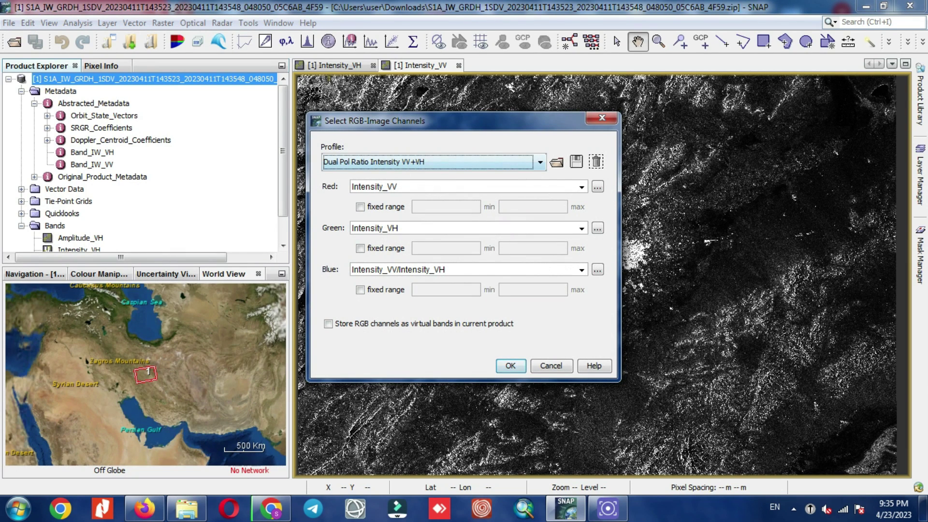
pyautogui.click(581, 187)
pyautogui.click(582, 188)
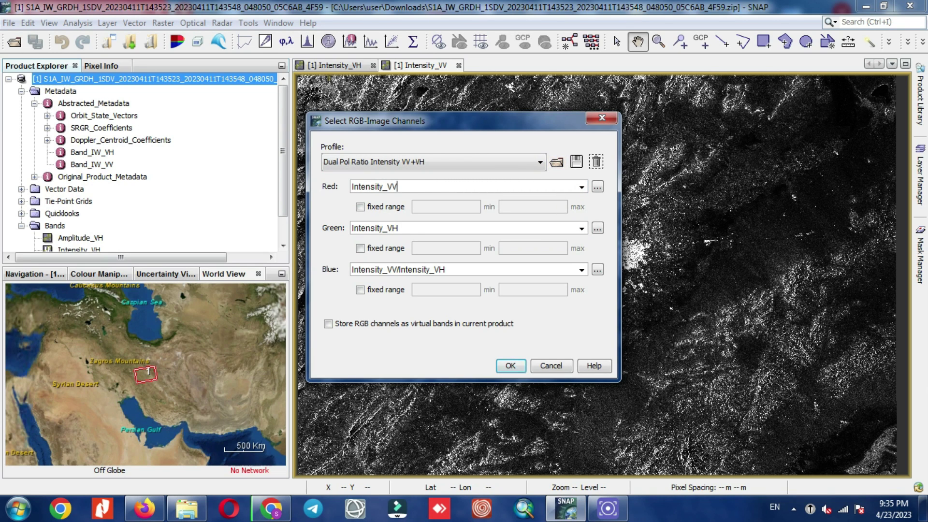
pyautogui.click(511, 366)
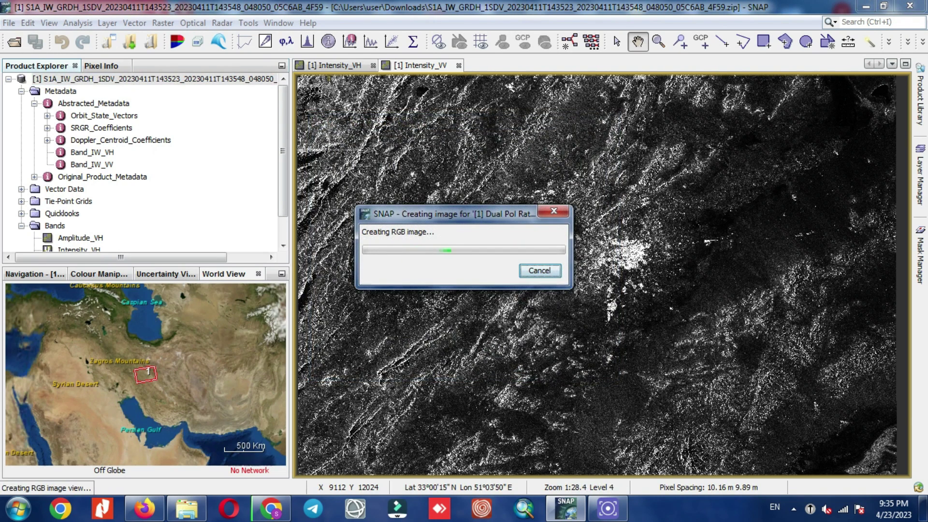